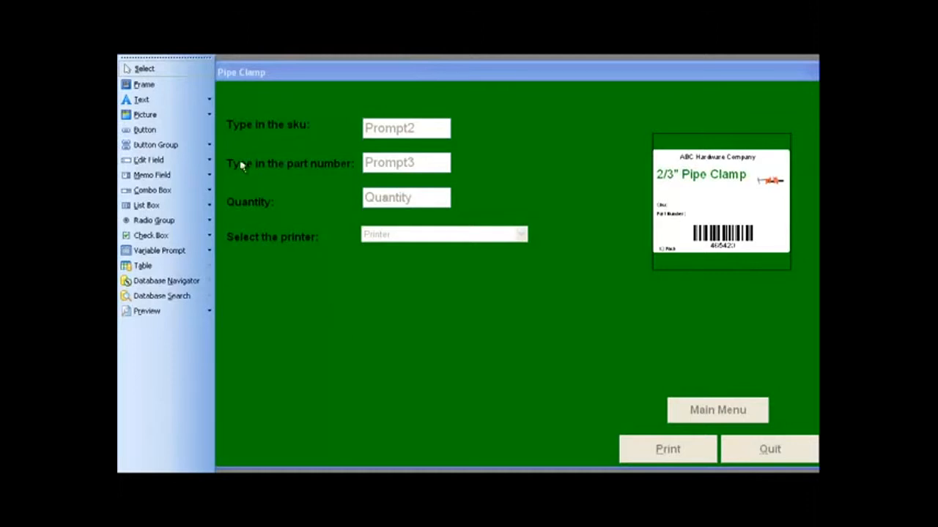
- Close the Pipe Clamp form and set the new blank form's window caption to ABC Hardware
key("alt+f")
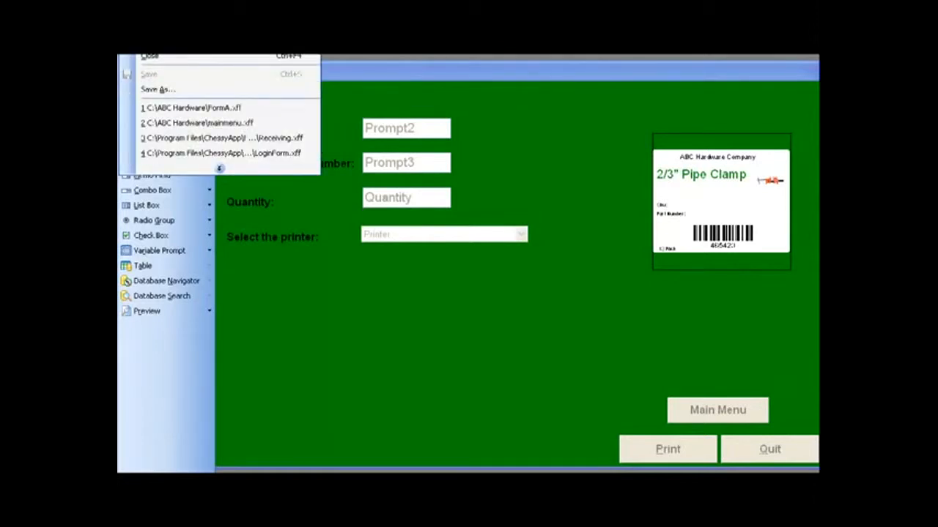
left_click(150, 56)
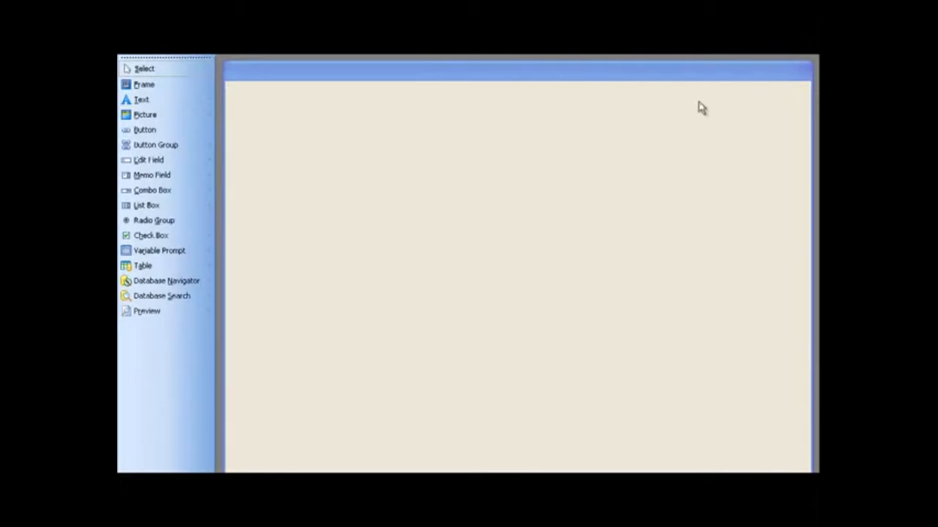
right_click(410, 128)
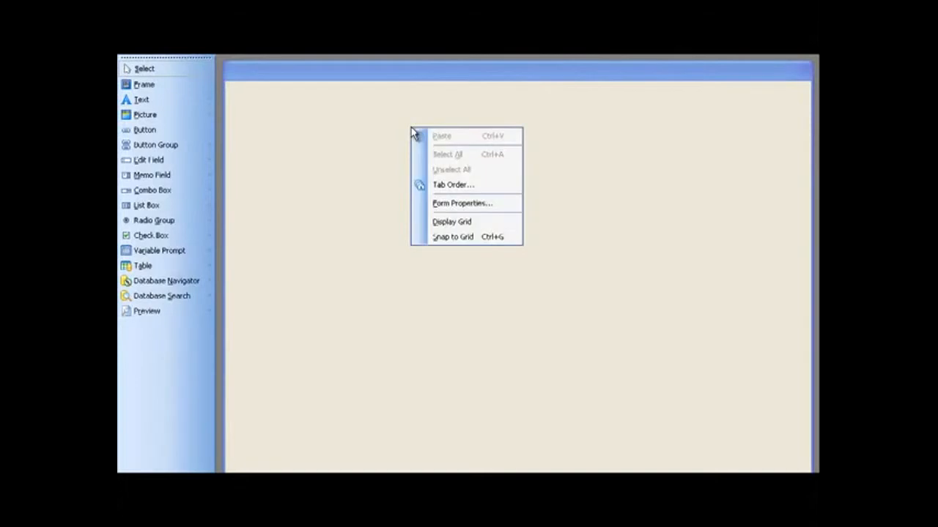
left_click(452, 205)
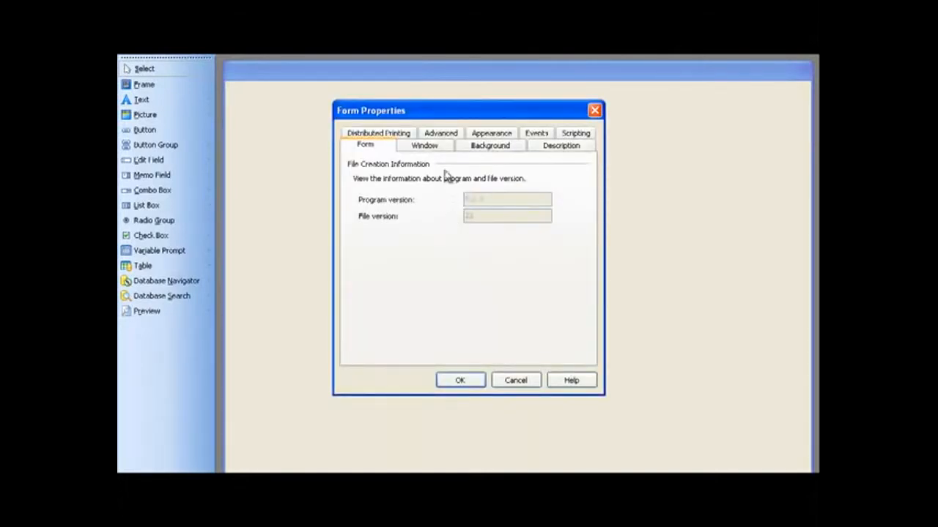
left_click(428, 146)
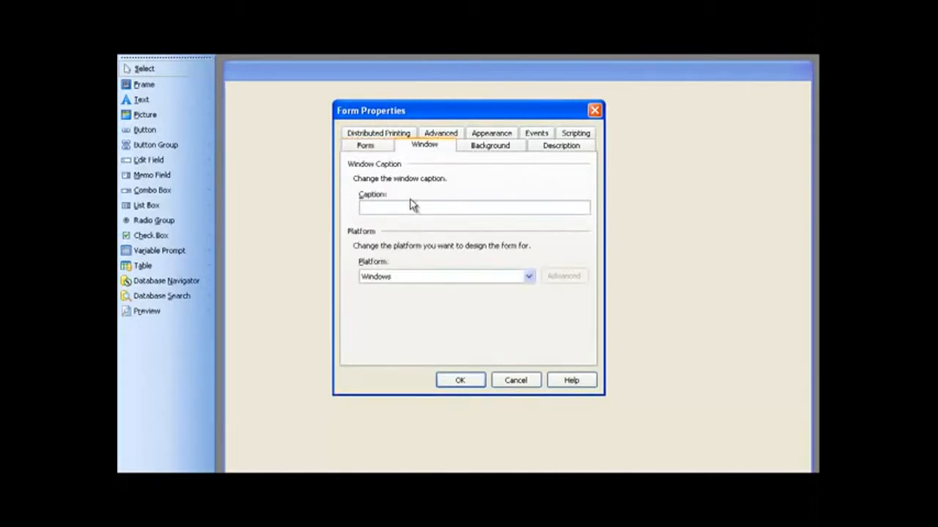
type("ABC Hardware")
- Set the form's background color to white and apply the form properties
left_click(486, 149)
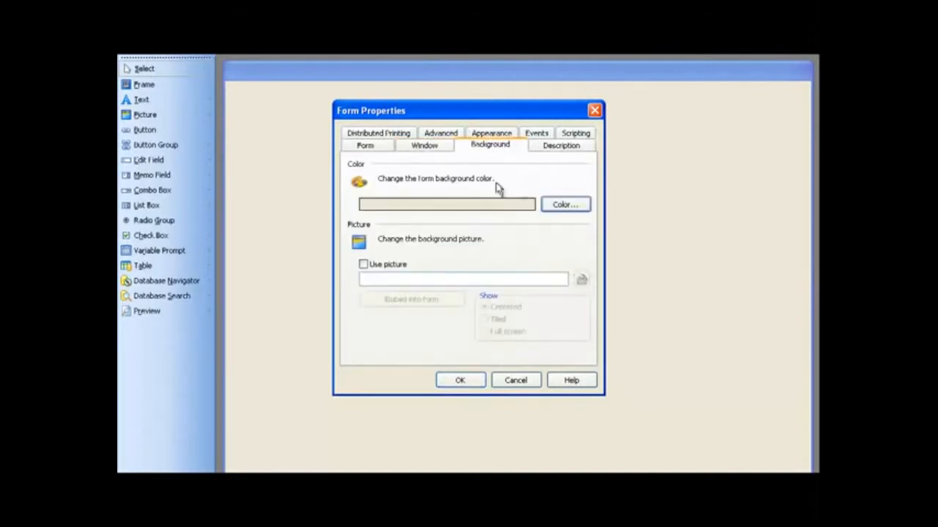
left_click(561, 207)
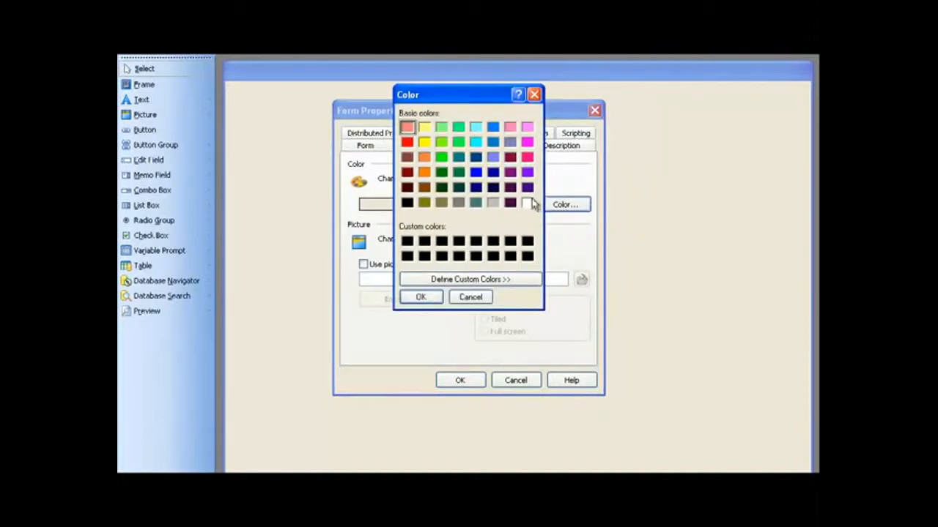
left_click(528, 203)
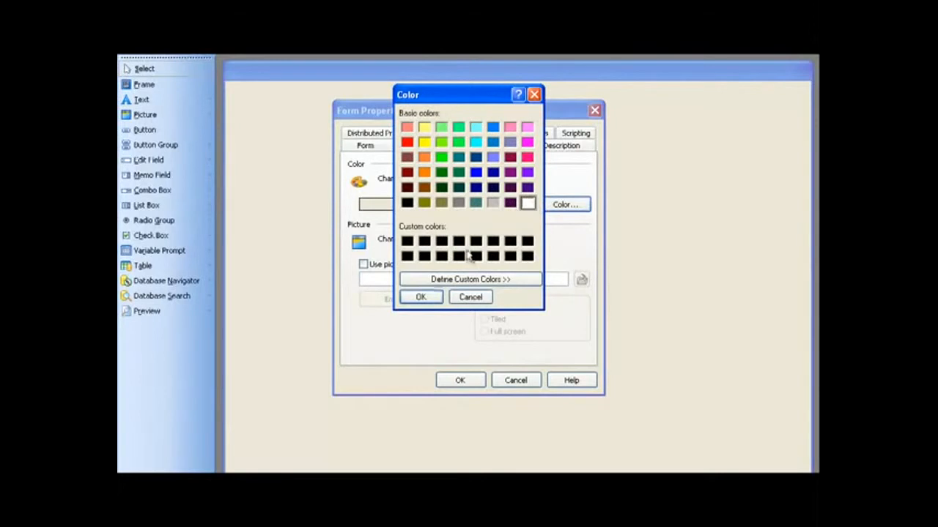
left_click(420, 297)
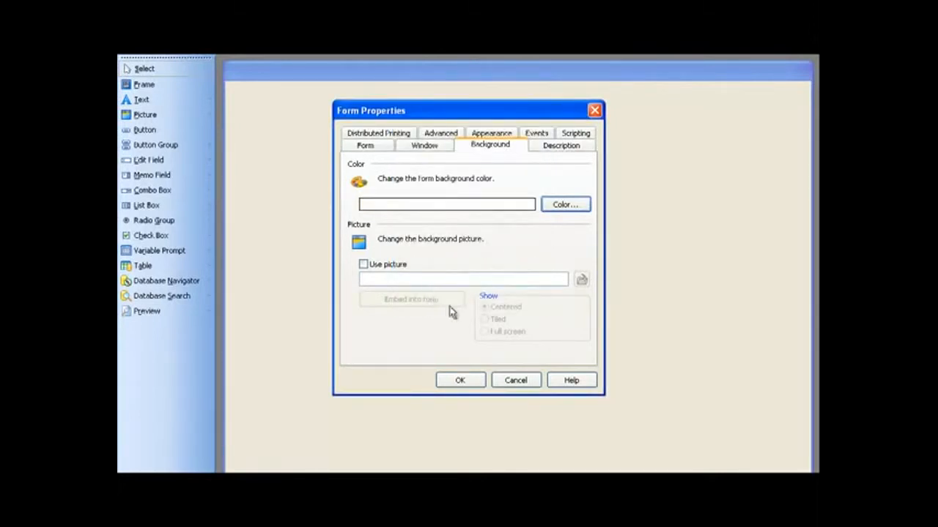
left_click(460, 381)
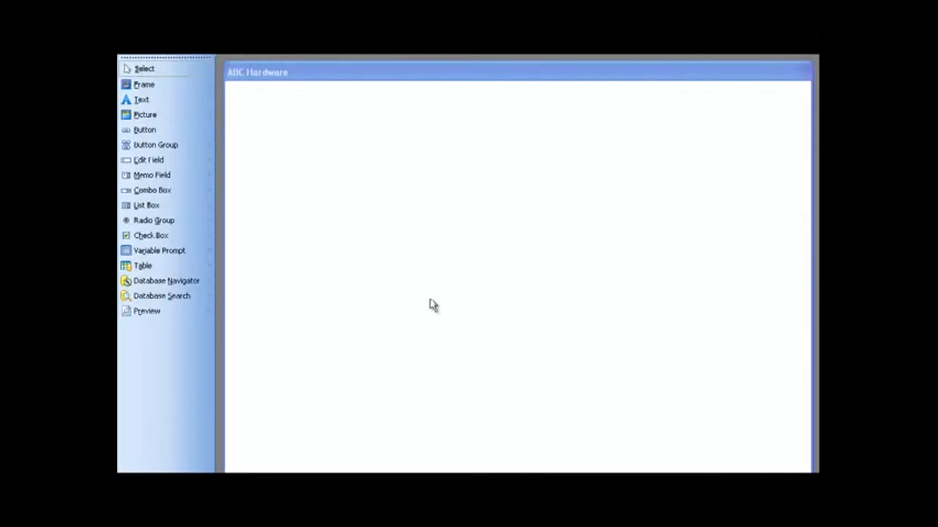
- Add a fixed text object reading ABC Hardware Company near the top of the form
left_click(161, 100)
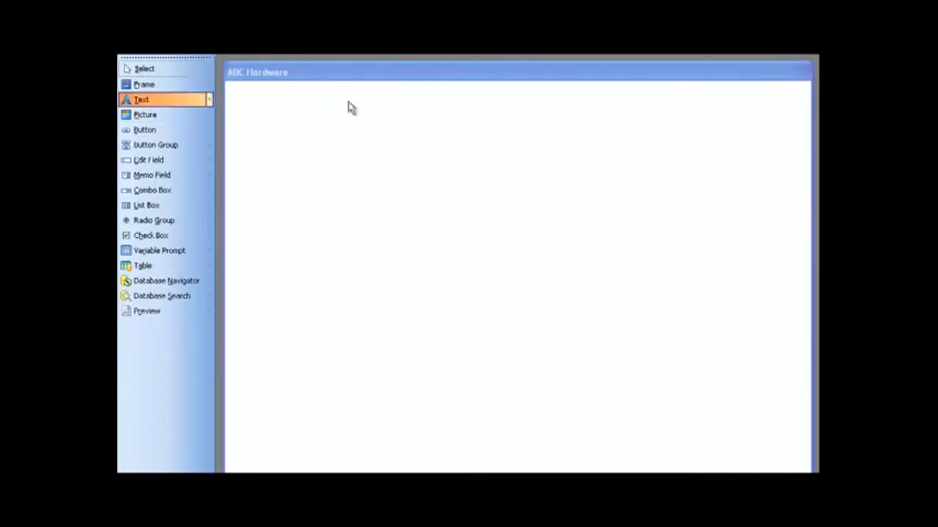
left_click(473, 105)
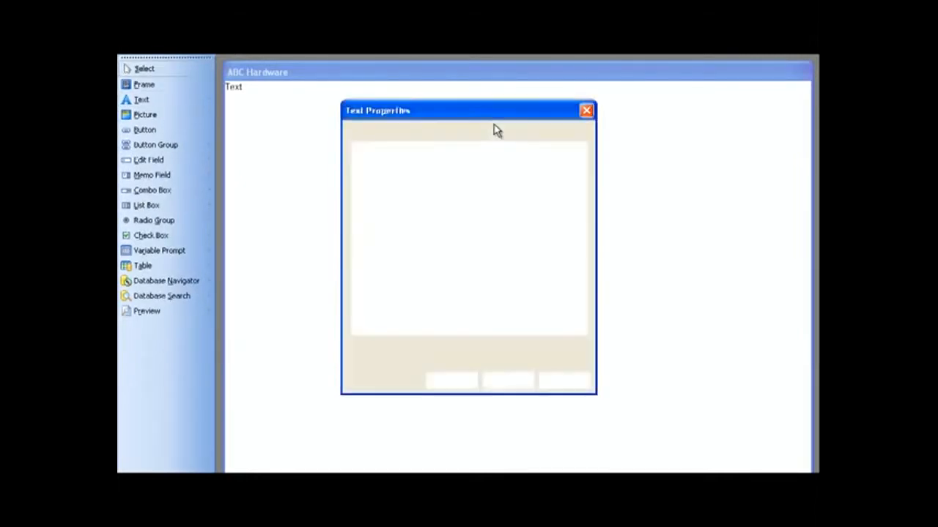
type("ABC ")
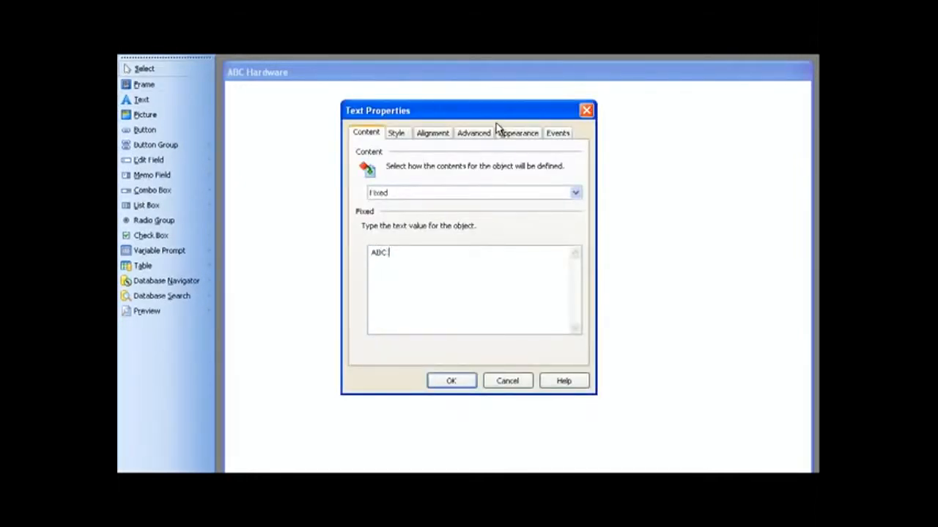
type("Hardware Company")
left_click(462, 383)
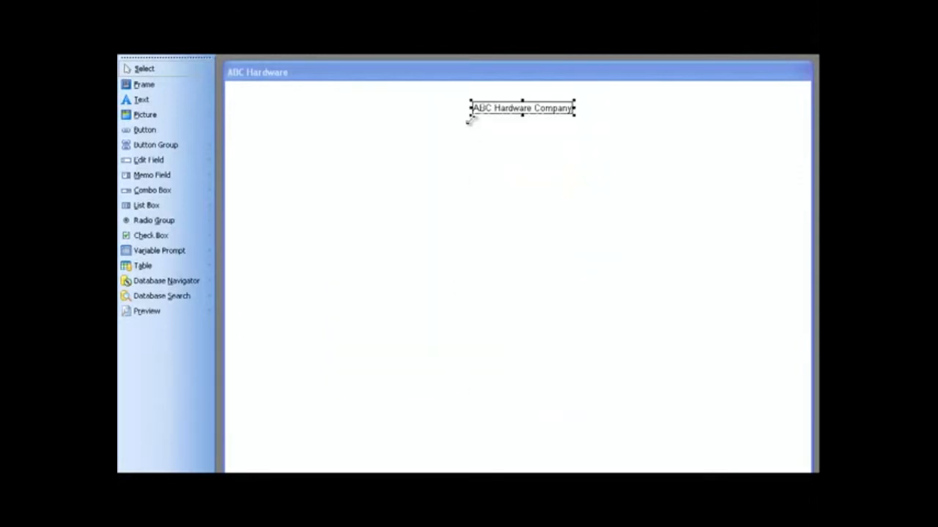
- Enlarge the ABC Hardware Company text into a wide title and position it across the form's upper area
left_click_drag(471, 115, 383, 144)
left_click_drag(498, 117, 398, 117)
left_click(411, 180)
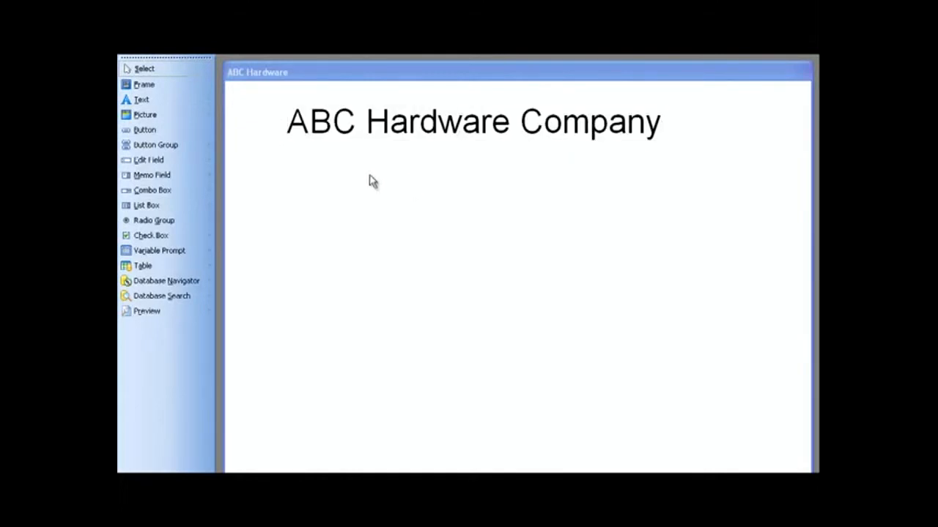
- Insert the 275px-Claw-hammer picture from the ABC Hardware folder on drive C beside the title
left_click(152, 118)
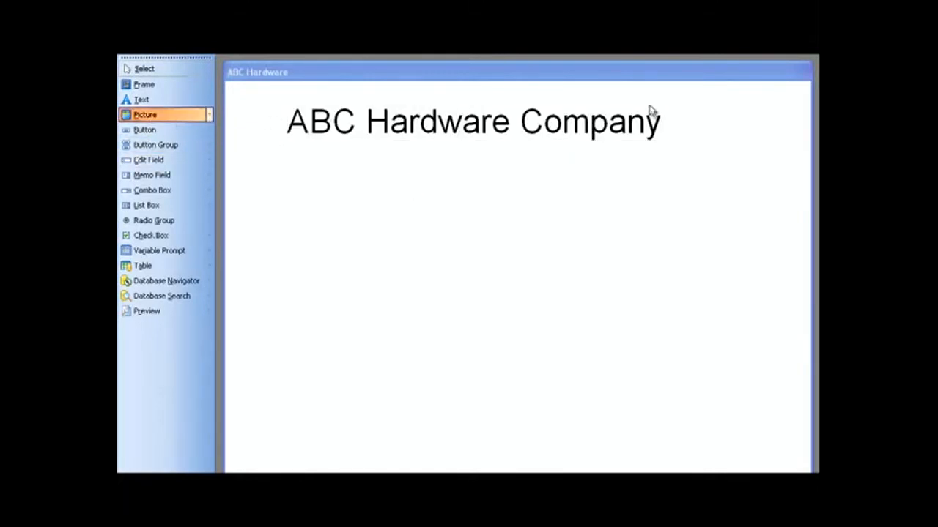
left_click(694, 108)
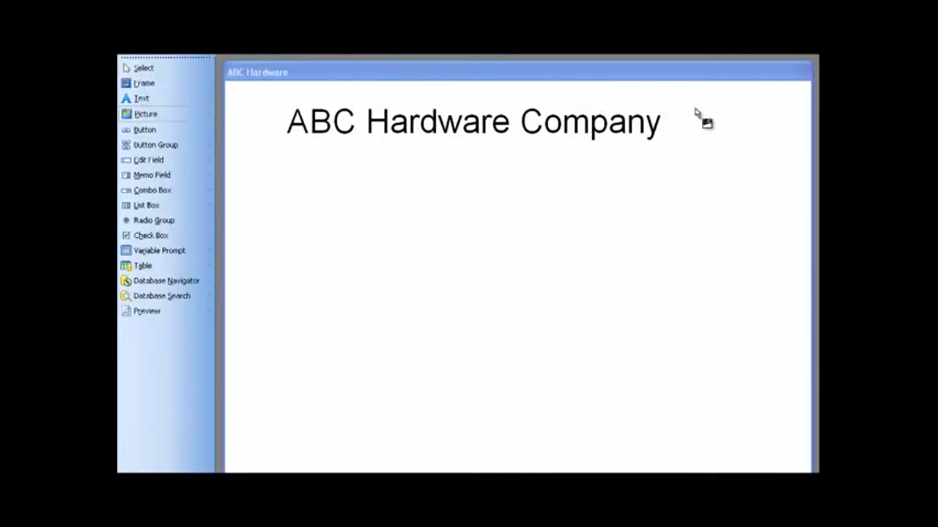
left_click(693, 108)
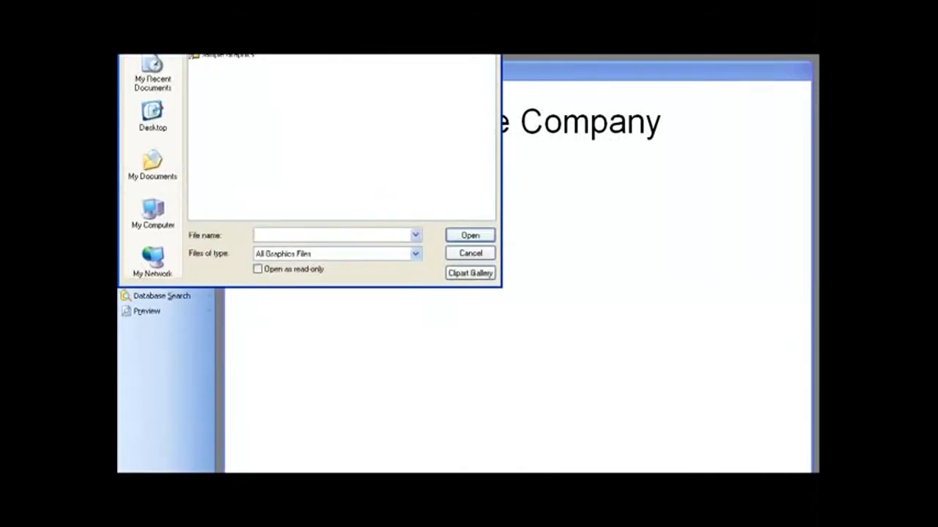
left_click(359, 38)
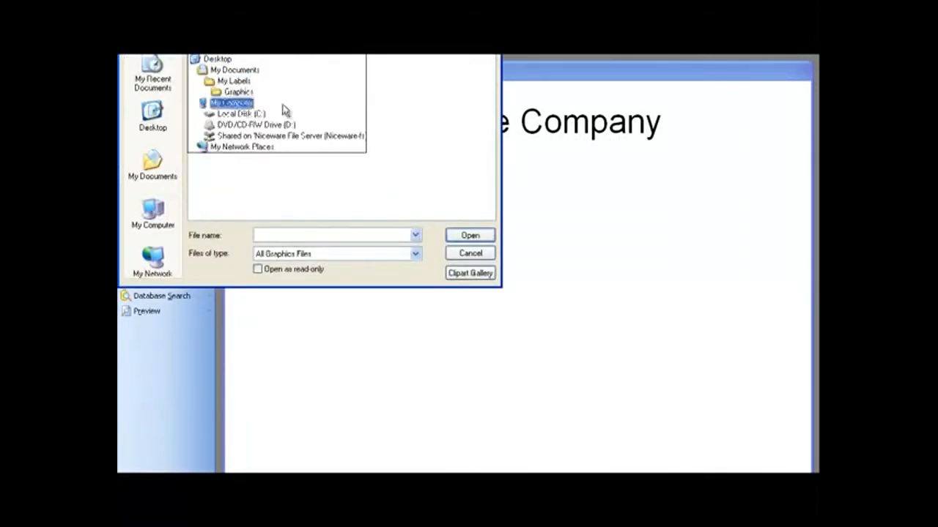
left_click(263, 116)
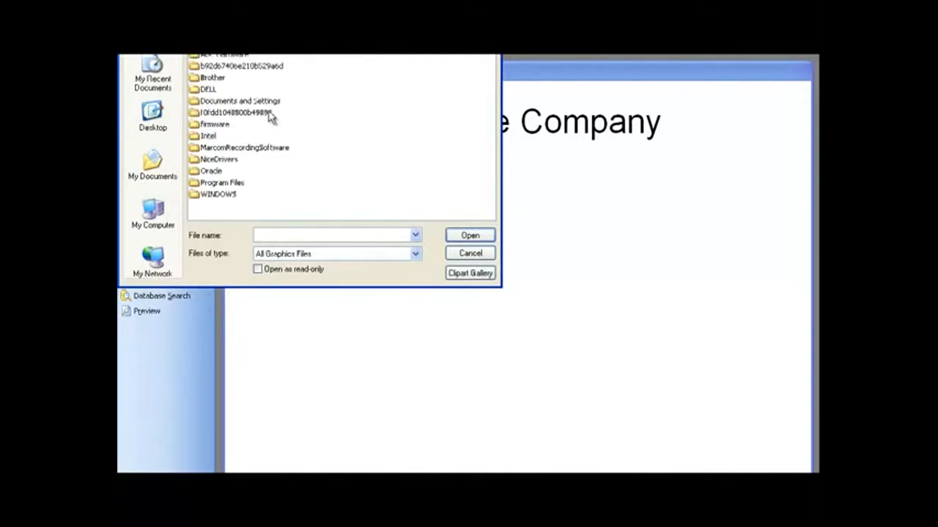
double_click(231, 57)
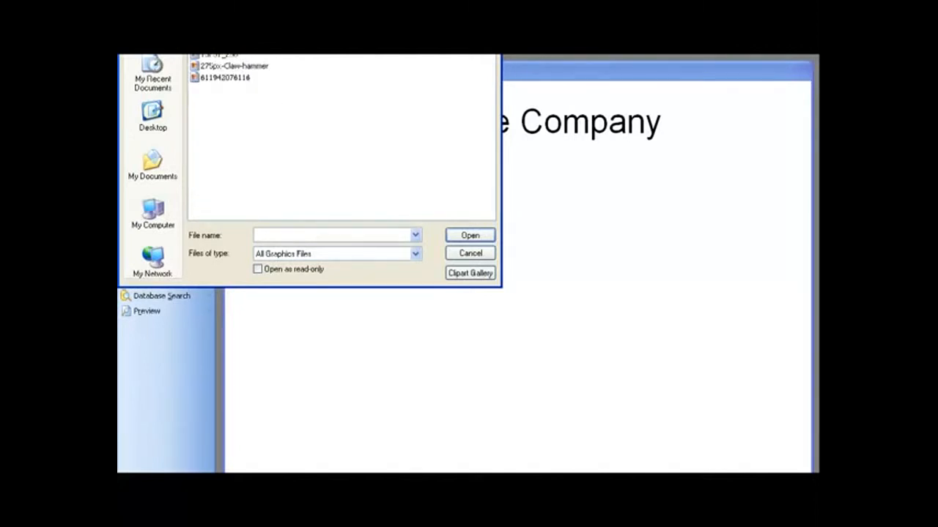
left_click(430, 39)
left_click(439, 50)
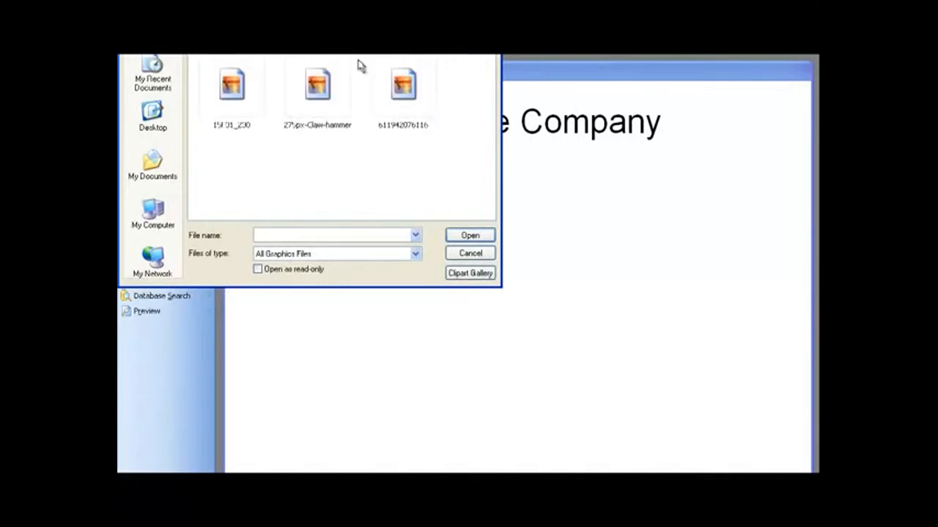
double_click(317, 88)
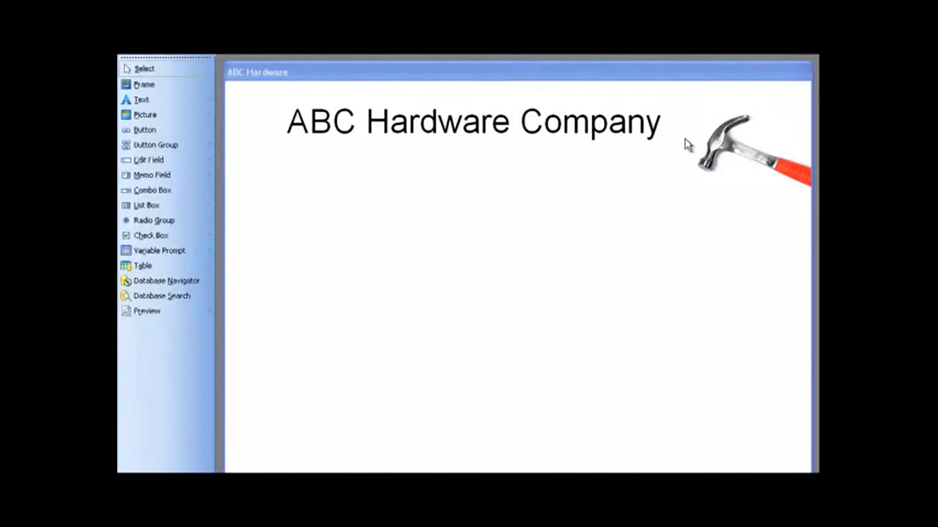
- Shrink the hammer picture and position it just after the company title
left_click(692, 146)
left_click_drag(692, 147, 634, 169)
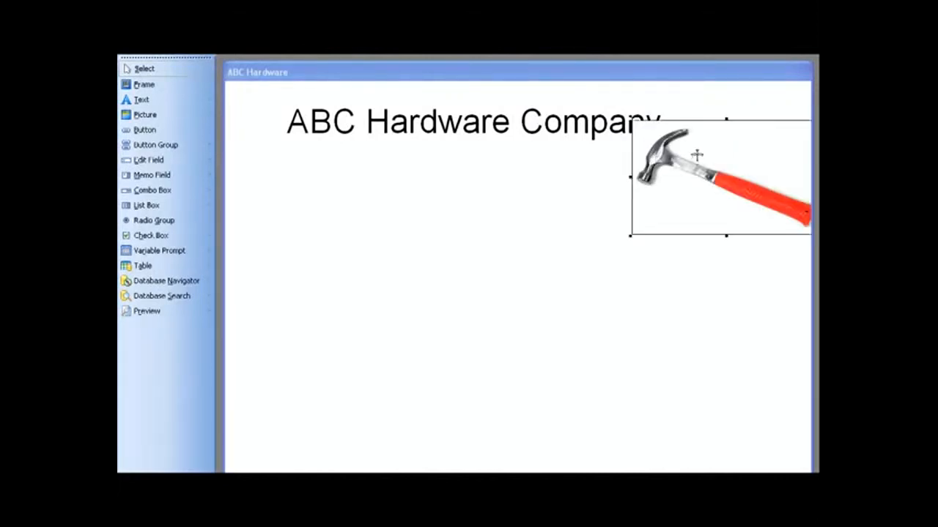
left_click_drag(631, 121, 692, 110)
left_click(711, 208)
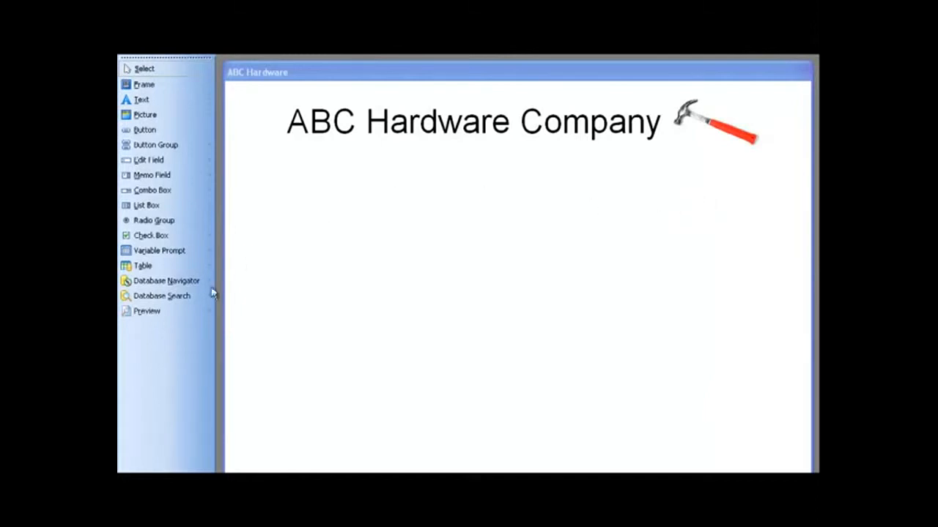
- Add a preview of labelA from the ABC Hardware folder on drive C and place it below the title's first half
left_click(165, 296)
left_click(153, 314)
left_click(307, 243)
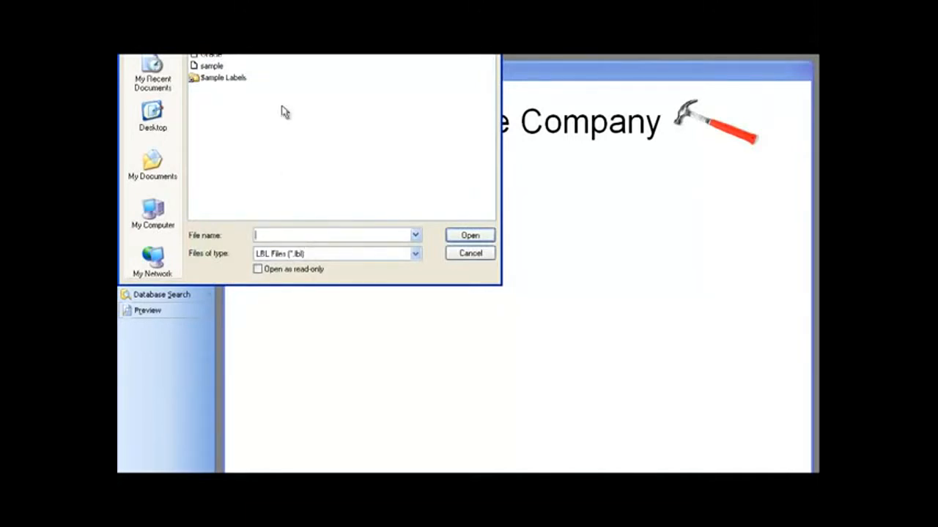
left_click(359, 37)
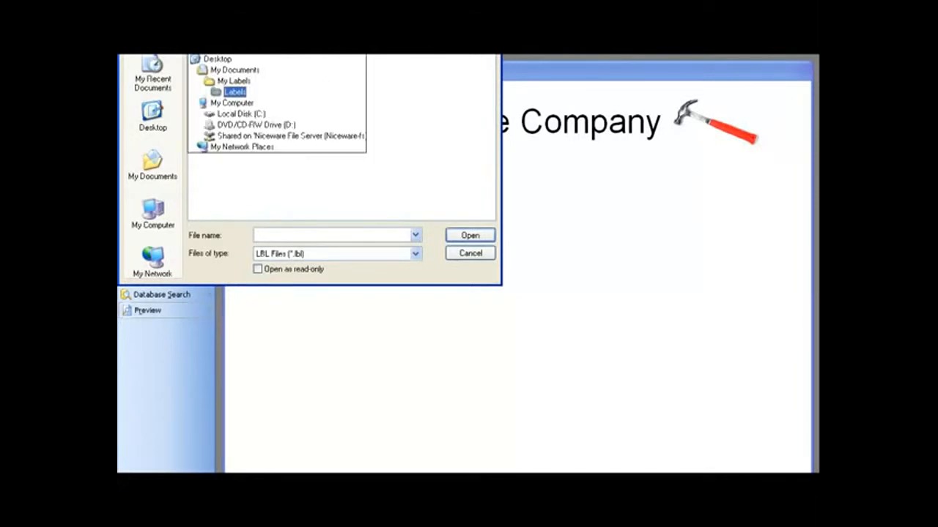
left_click(246, 115)
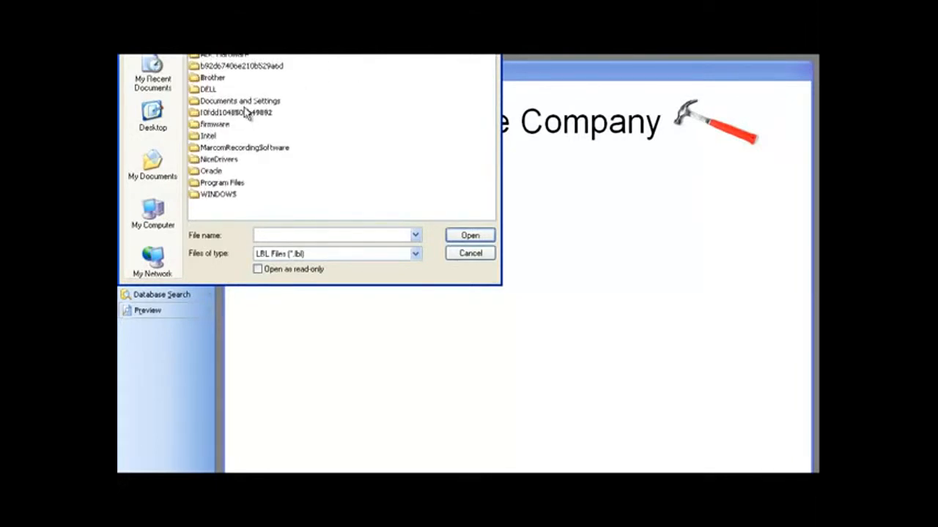
left_click(237, 55)
double_click(236, 56)
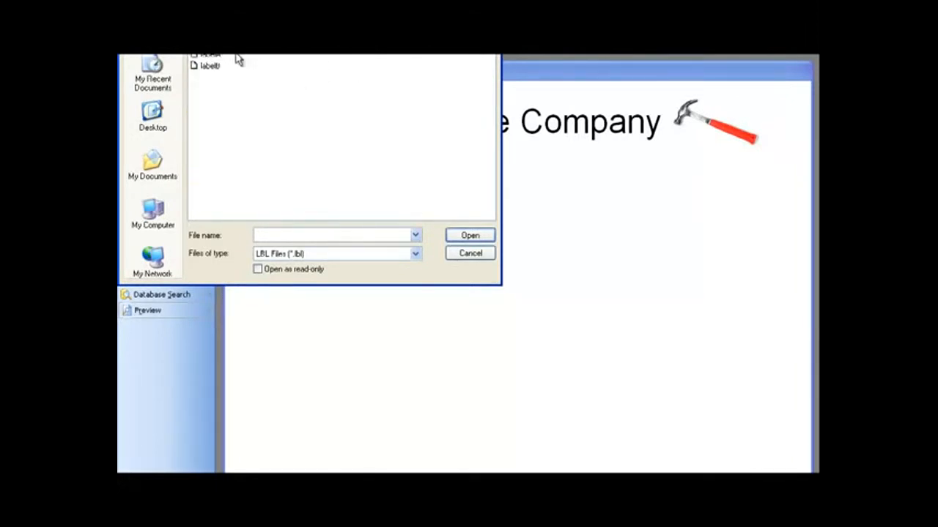
double_click(214, 63)
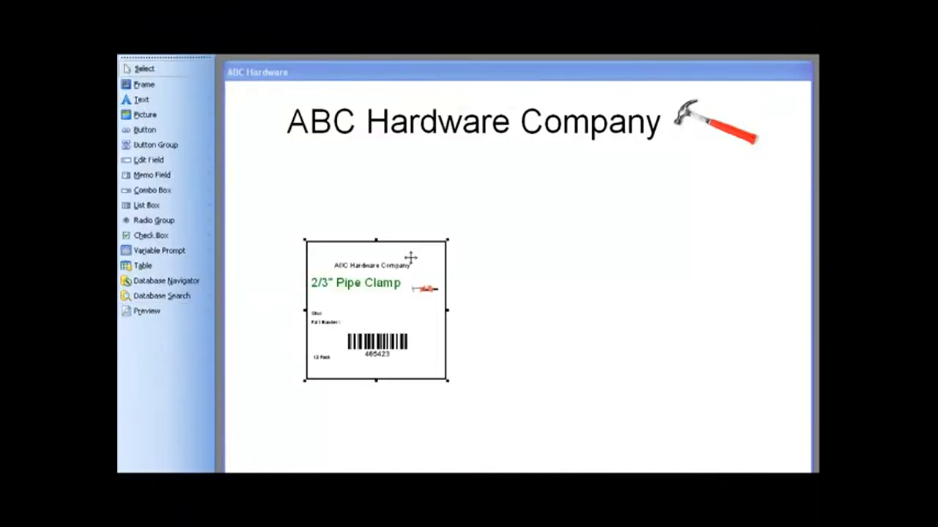
left_click_drag(411, 258, 428, 222)
left_click(533, 288)
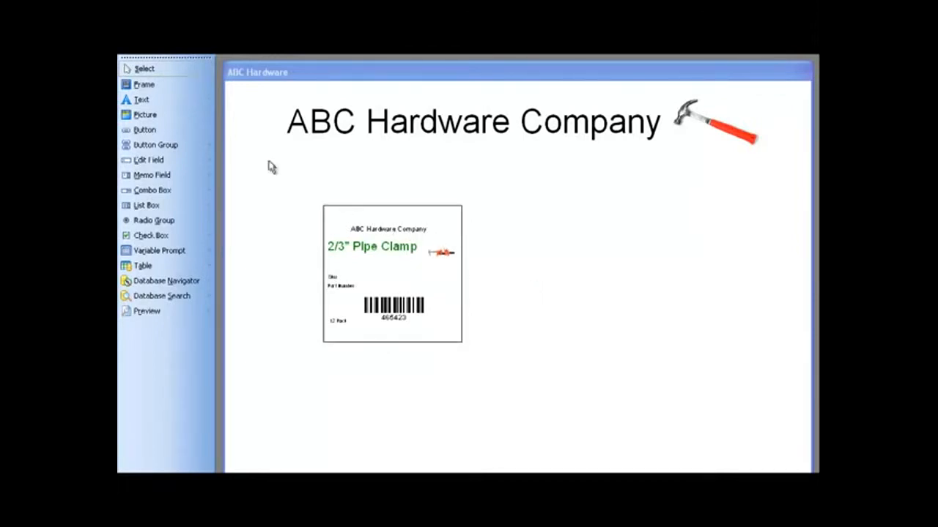
- Add a preview of the 1/2" PVC Pipe label and align it beside the Pipe Clamp preview
left_click(150, 311)
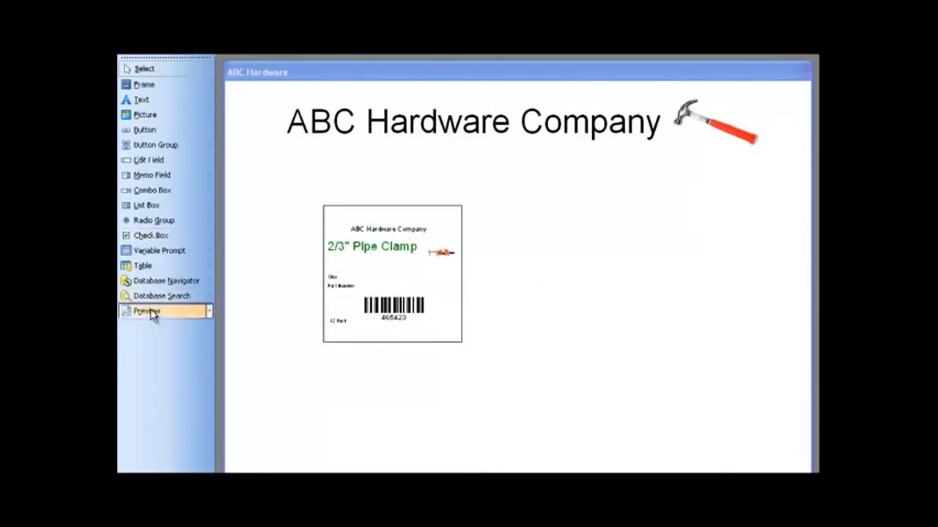
left_click(554, 254)
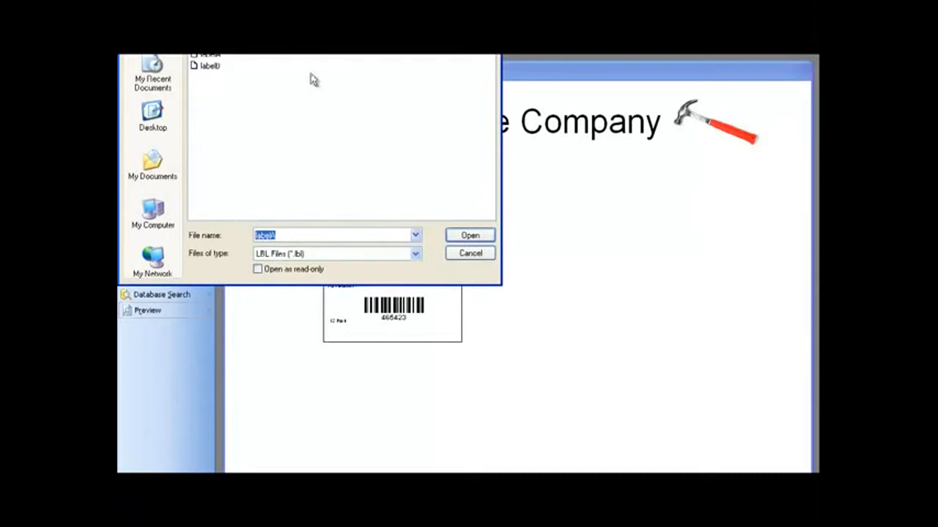
double_click(213, 65)
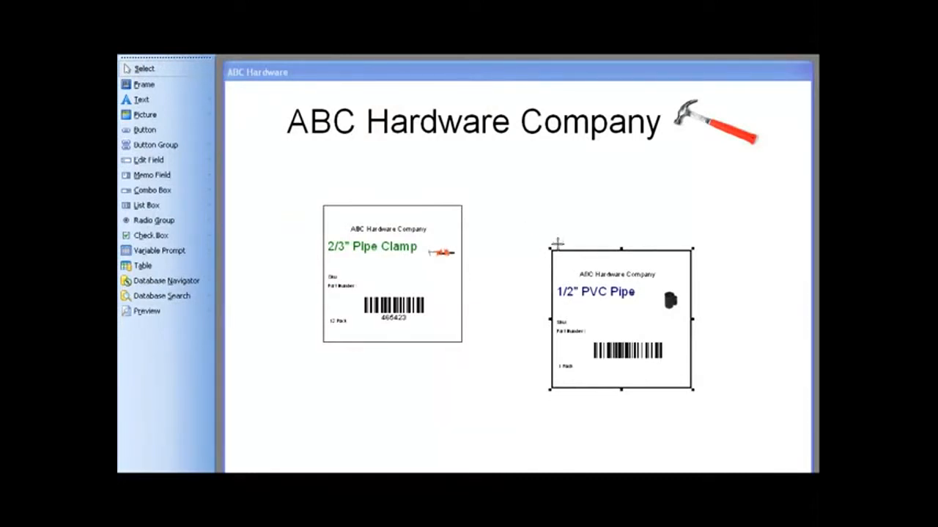
left_click_drag(584, 266, 550, 223)
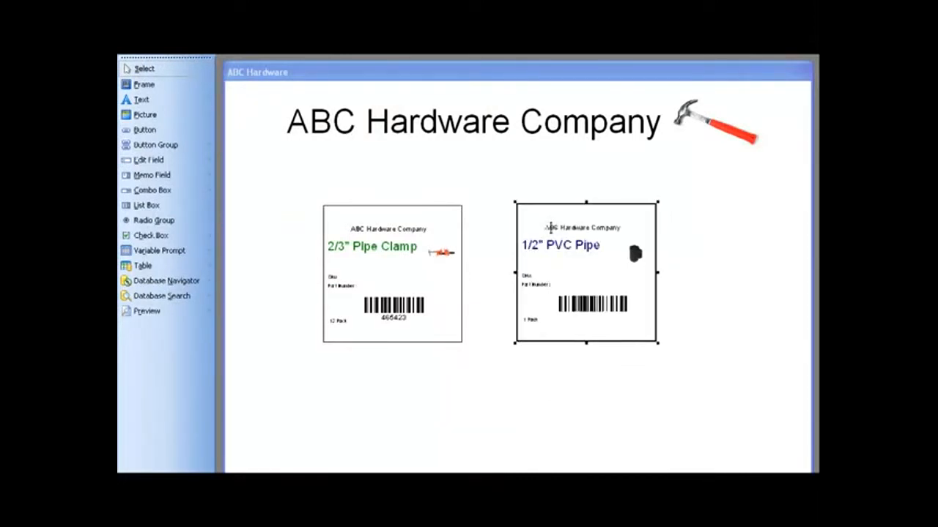
- Open the on-click actions of the 2/3" Pipe Clamp preview for editing and enlarge the Actions Editor
left_click(562, 375)
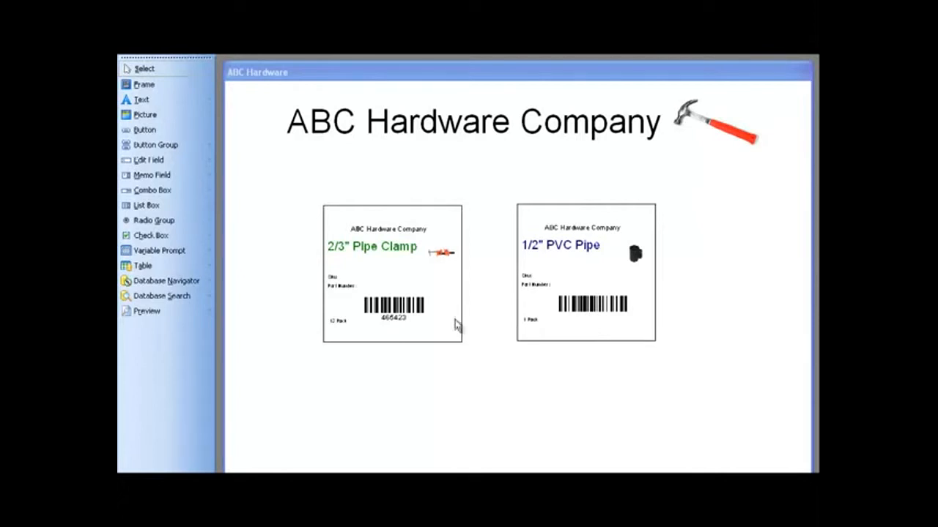
right_click(381, 273)
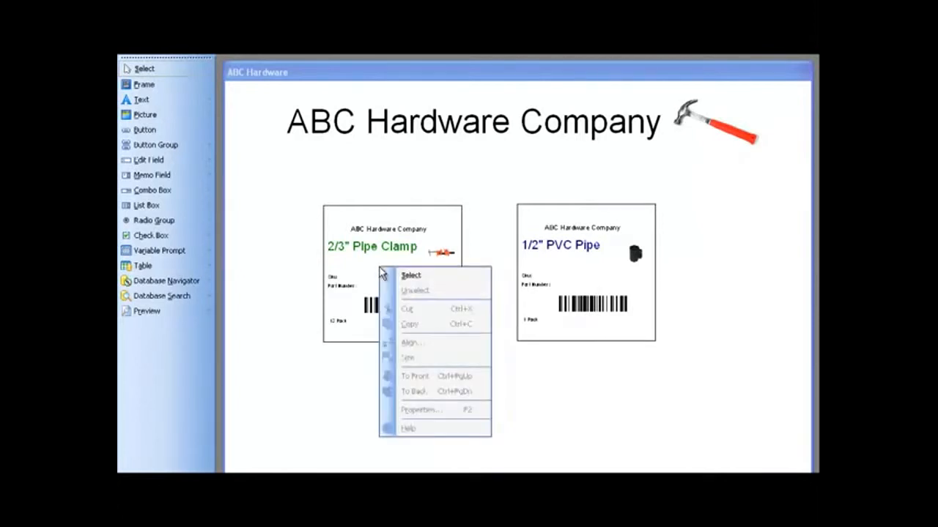
left_click(386, 275)
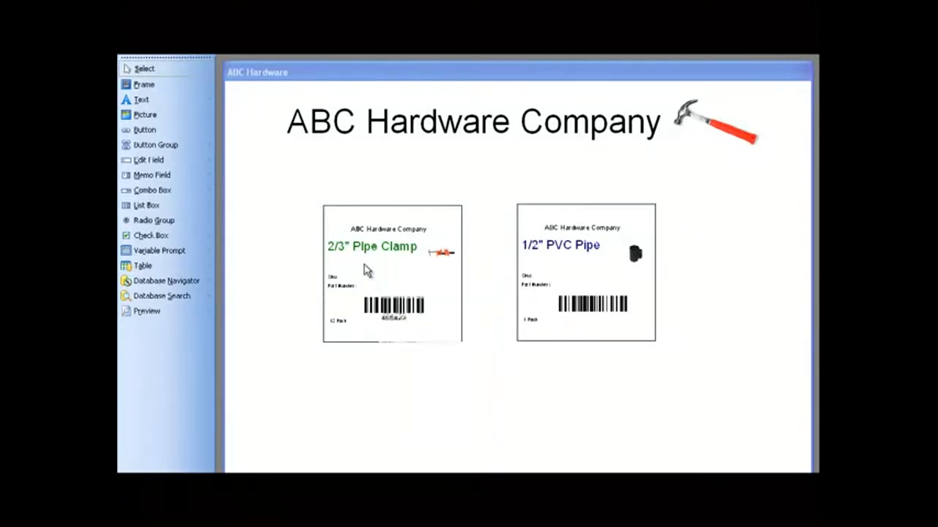
right_click(364, 263)
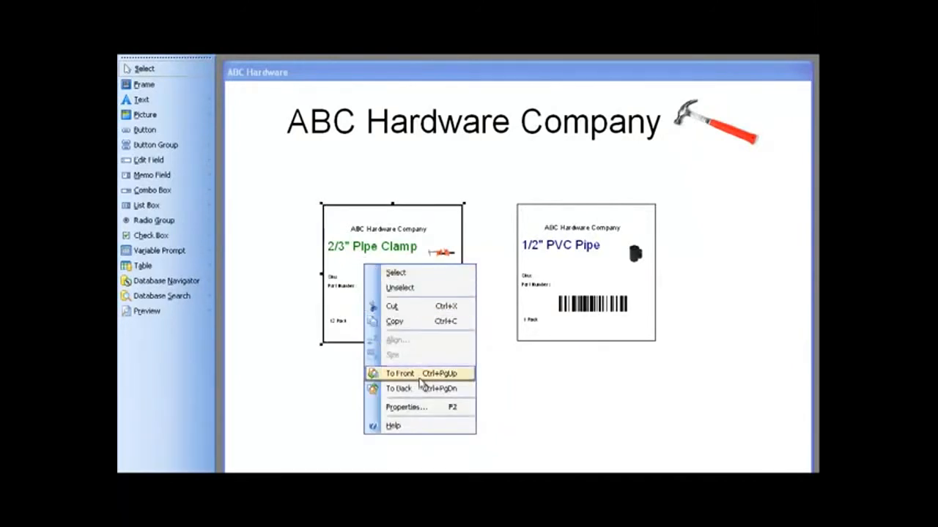
left_click(423, 405)
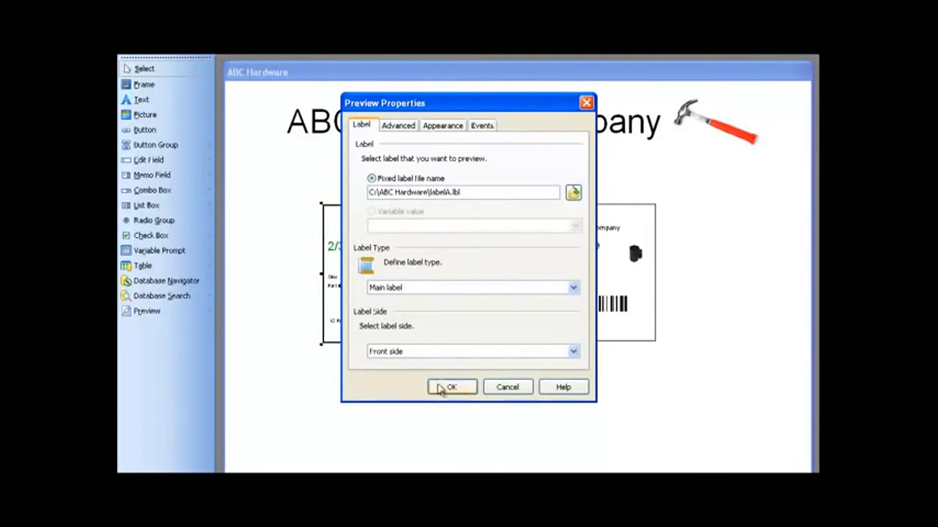
left_click(481, 126)
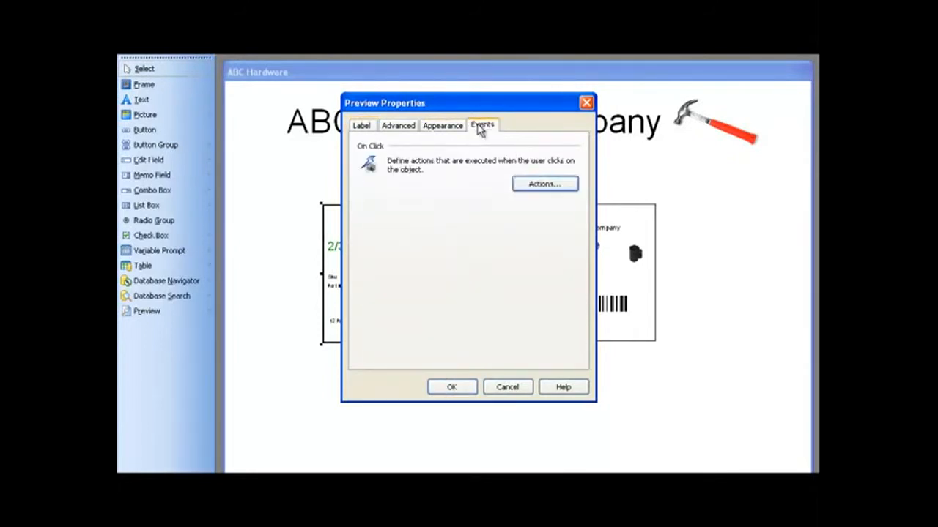
left_click(544, 184)
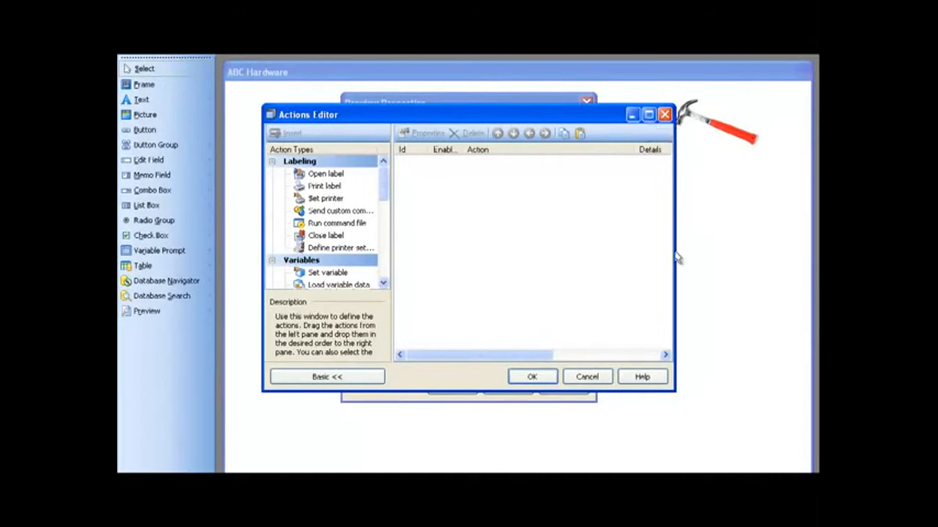
left_click_drag(674, 107, 817, 98)
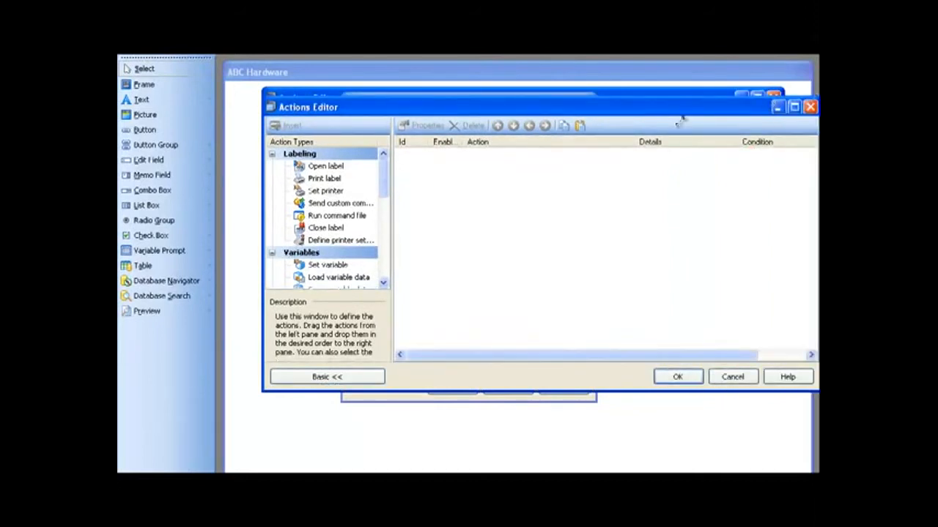
- Add an Open another form action with FormA from the ABC Hardware folder to the Pipe Clamp preview's click event
left_click_drag(386, 168, 385, 243)
double_click(340, 227)
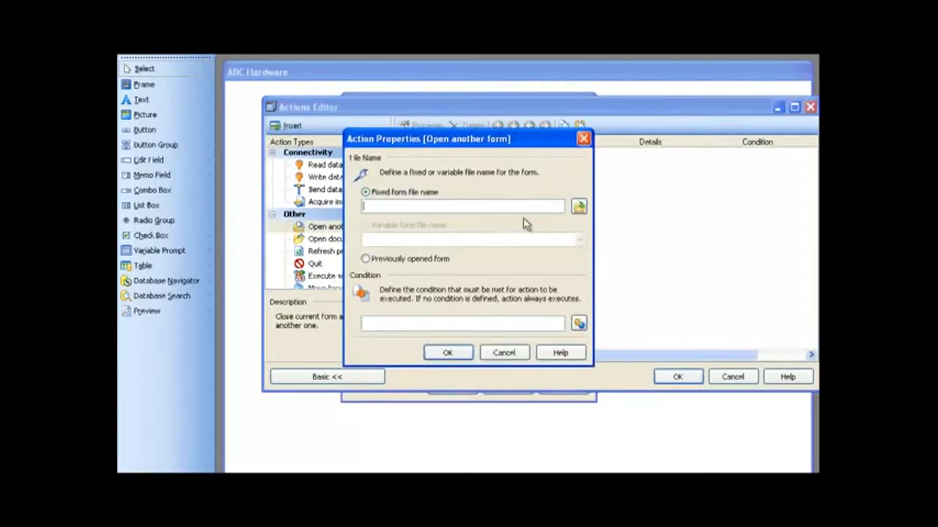
left_click(577, 208)
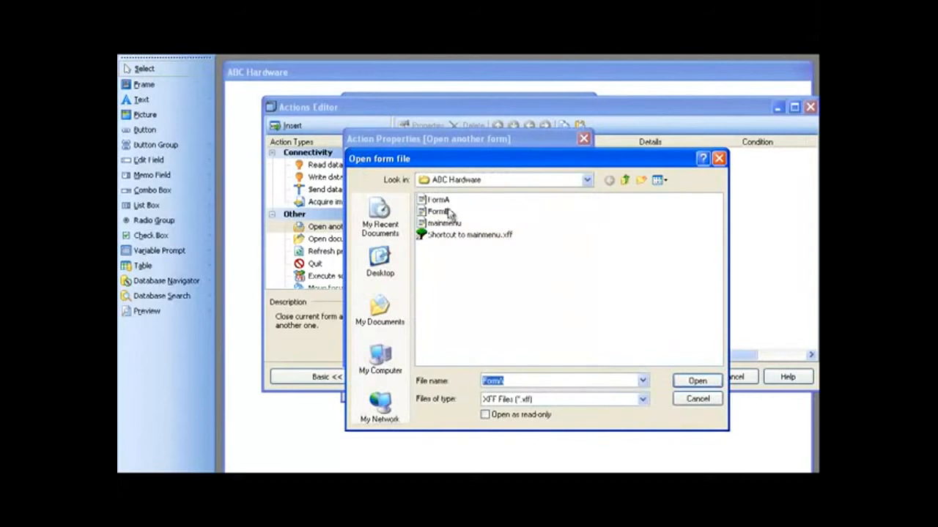
double_click(446, 203)
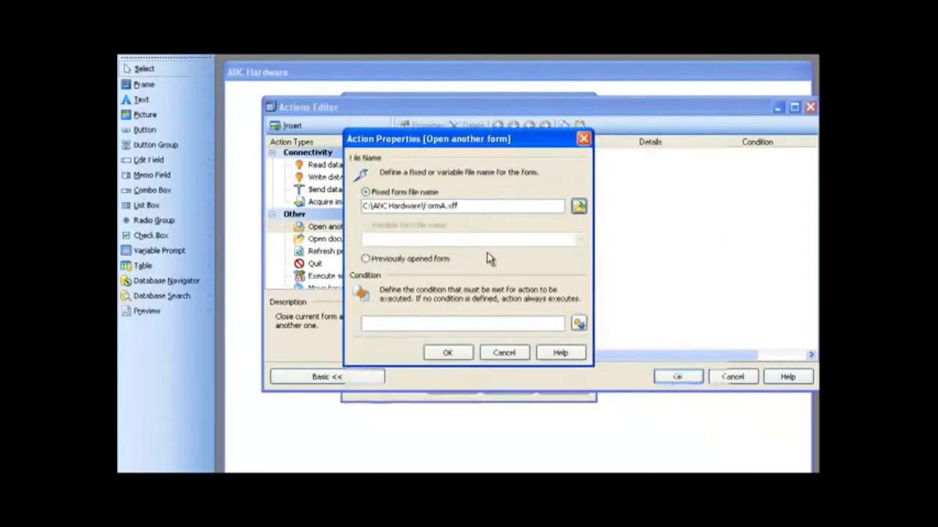
left_click(451, 352)
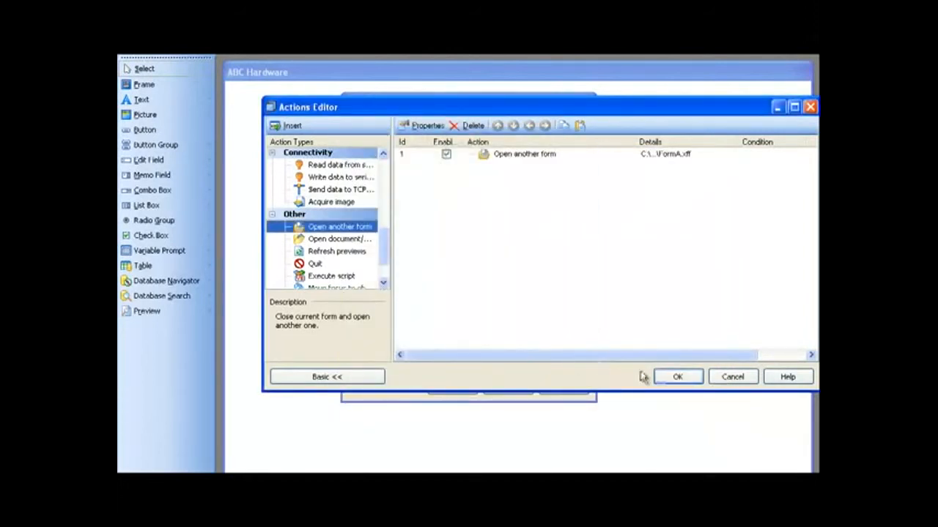
left_click(668, 378)
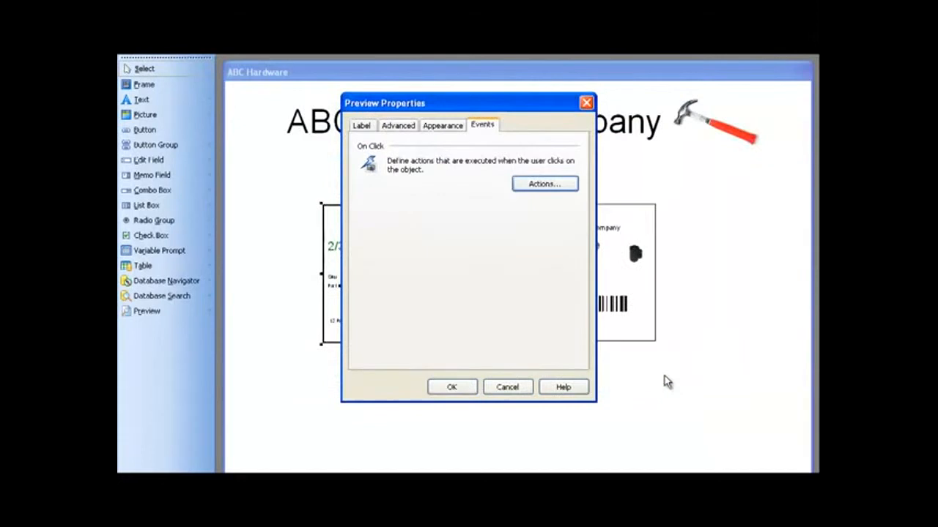
left_click(453, 387)
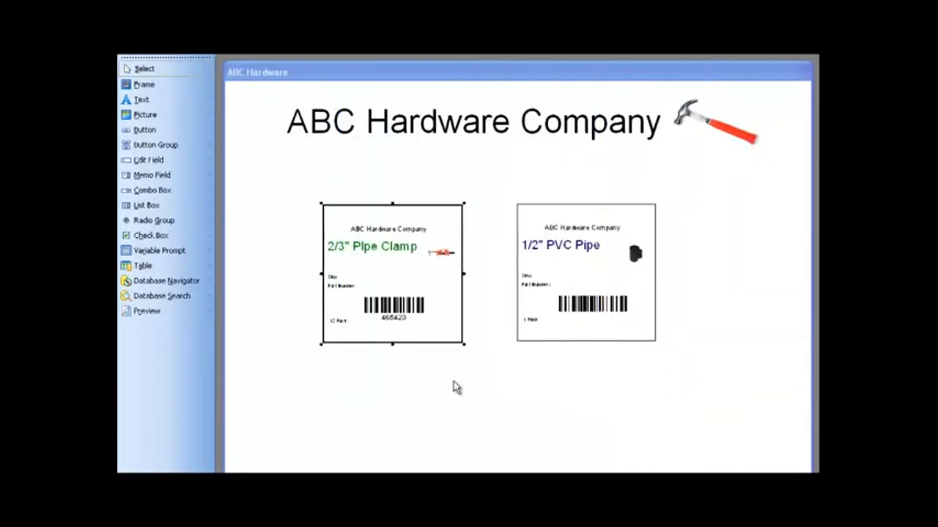
- Give the 1/2" PVC Pipe preview an on-click Open another form action that opens FormB from the ABC Hardware folder
left_click(578, 269)
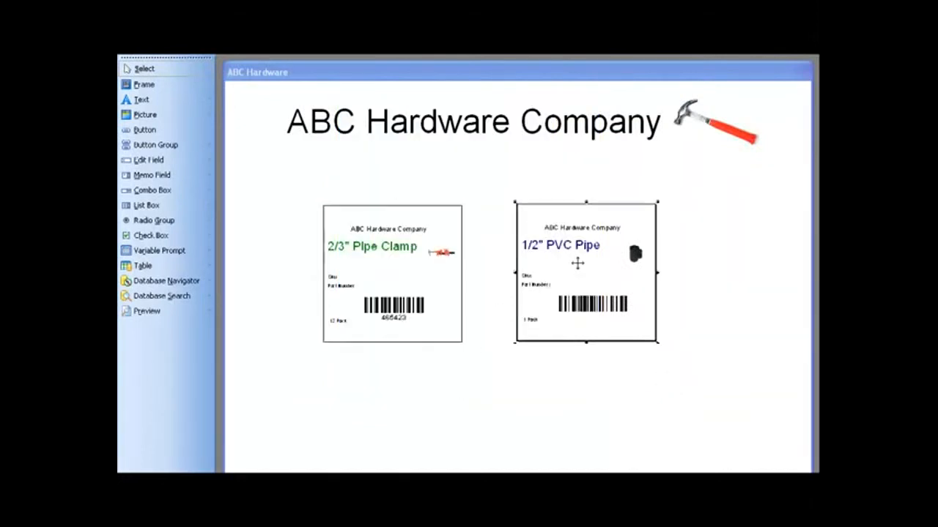
right_click(578, 263)
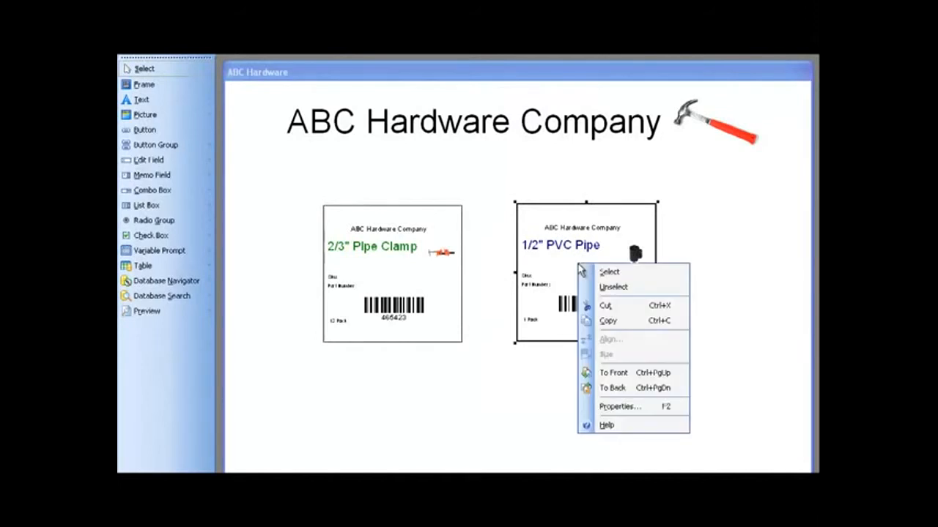
left_click(614, 405)
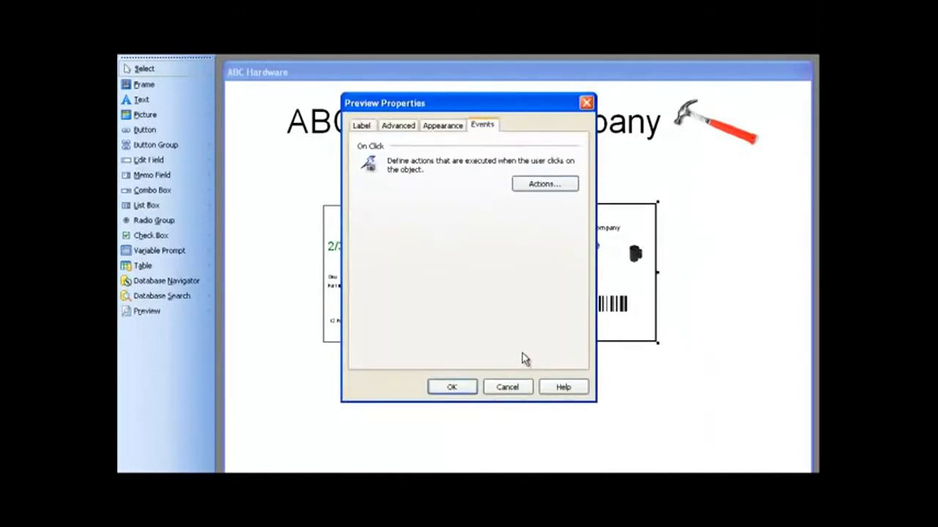
left_click(540, 186)
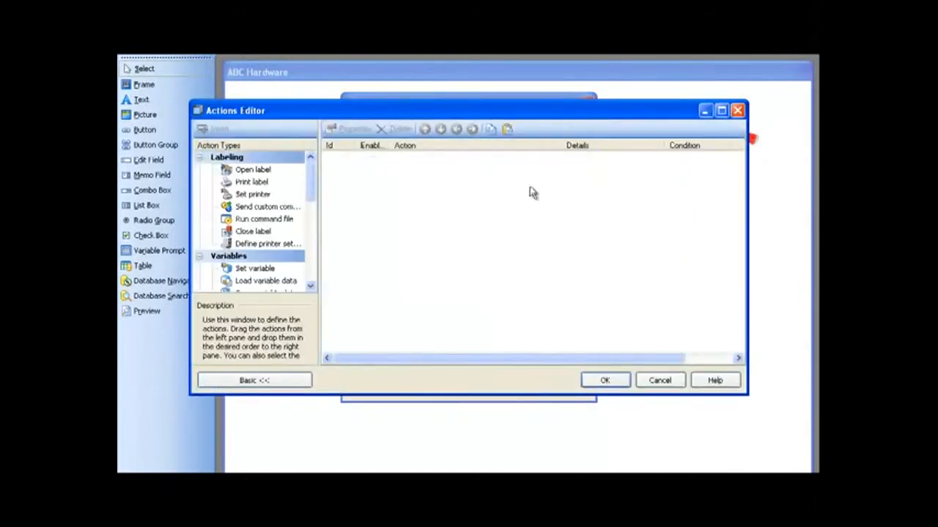
left_click_drag(310, 178, 310, 271)
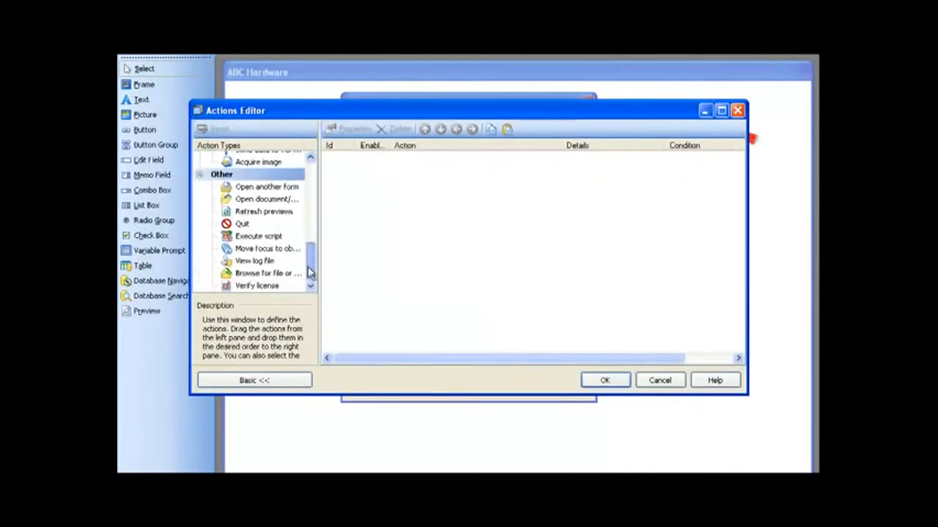
left_click(278, 188)
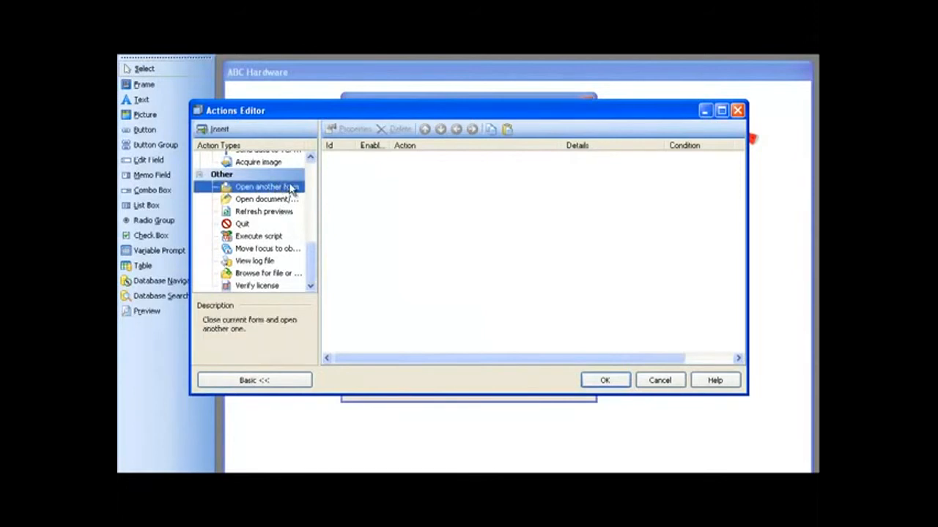
double_click(286, 189)
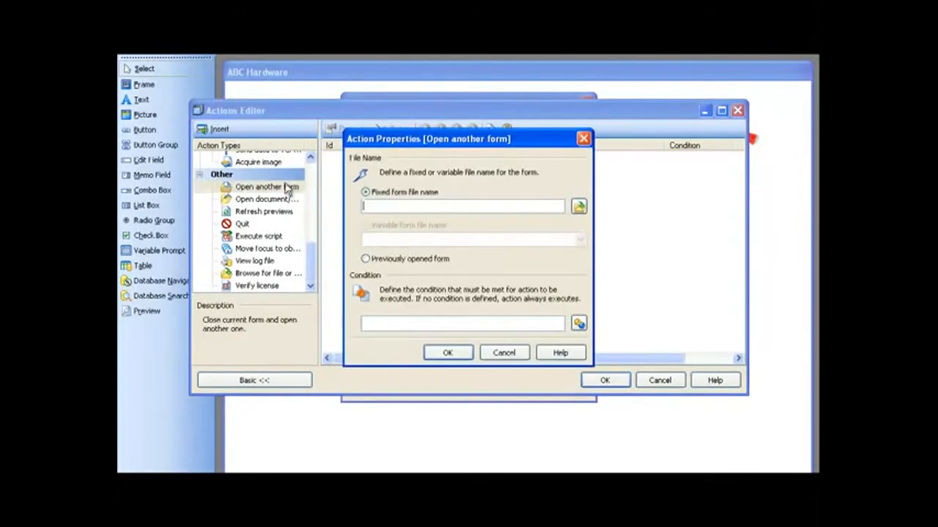
left_click(579, 209)
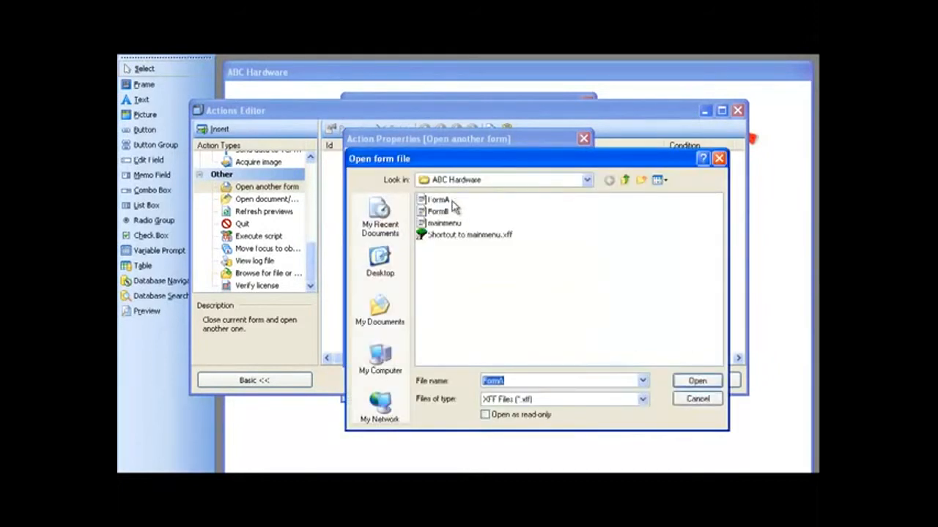
double_click(441, 211)
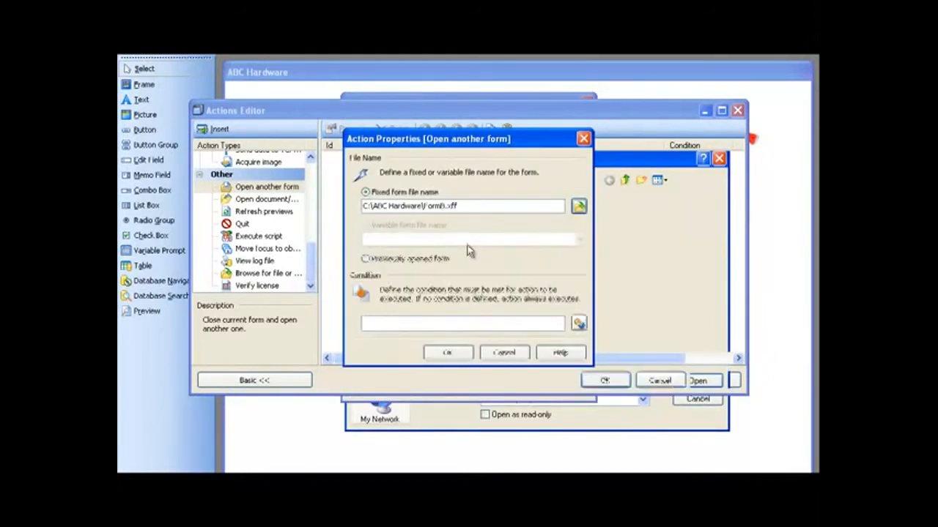
left_click(449, 353)
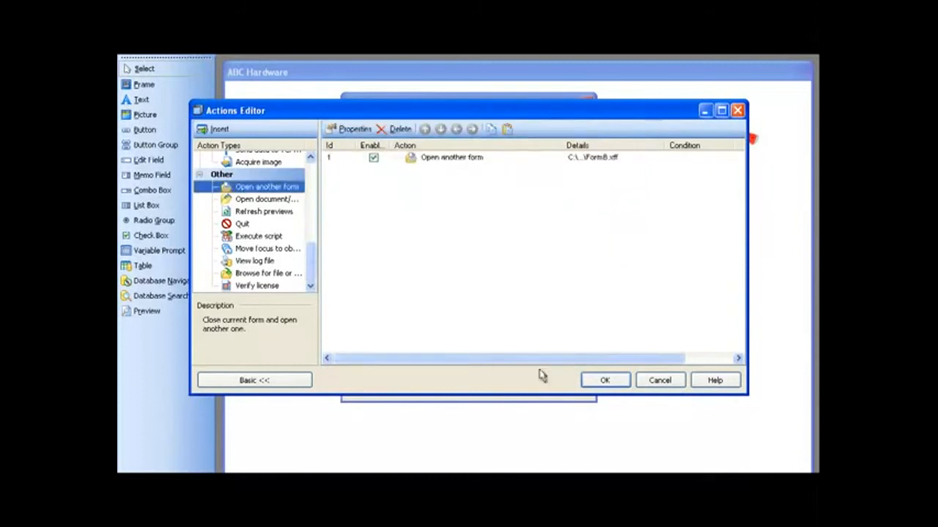
left_click(605, 380)
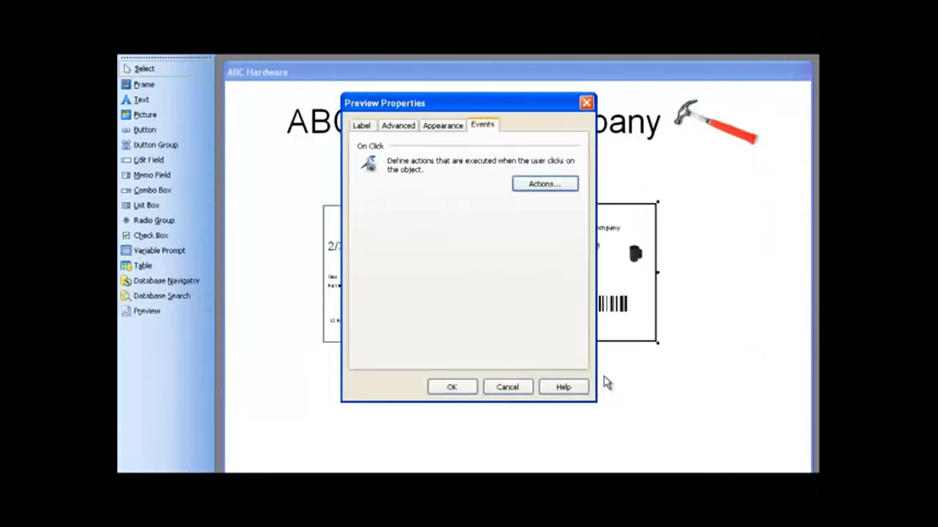
left_click(455, 389)
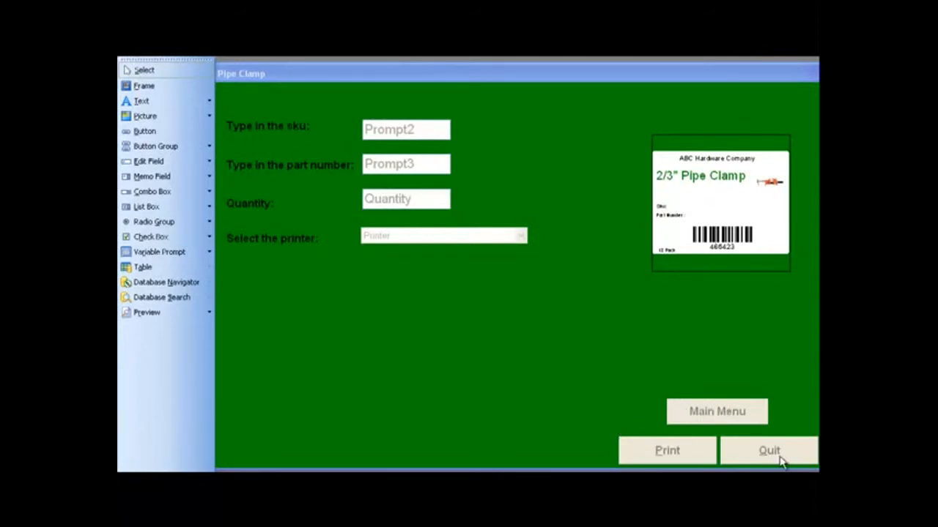
- Open the on-click actions of the Main Menu button on the Pipe Clamp form for editing
left_click(742, 412)
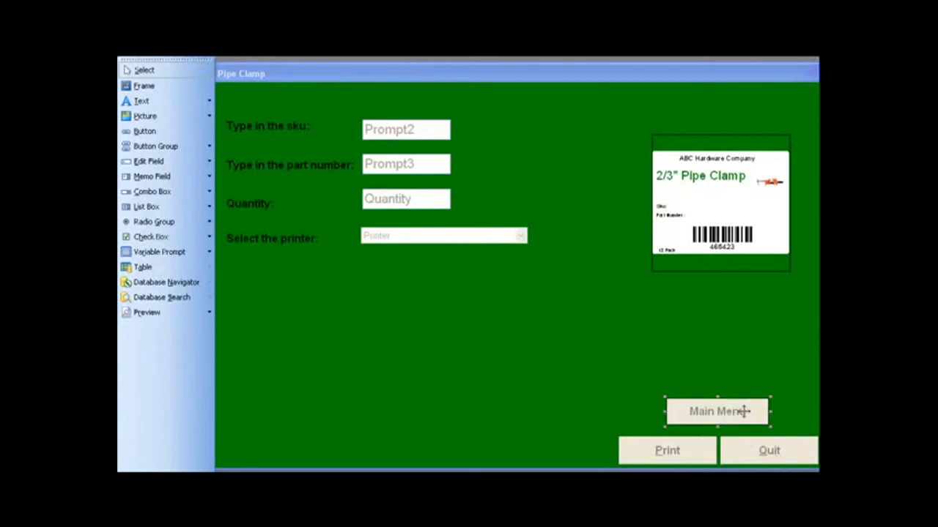
right_click(755, 412)
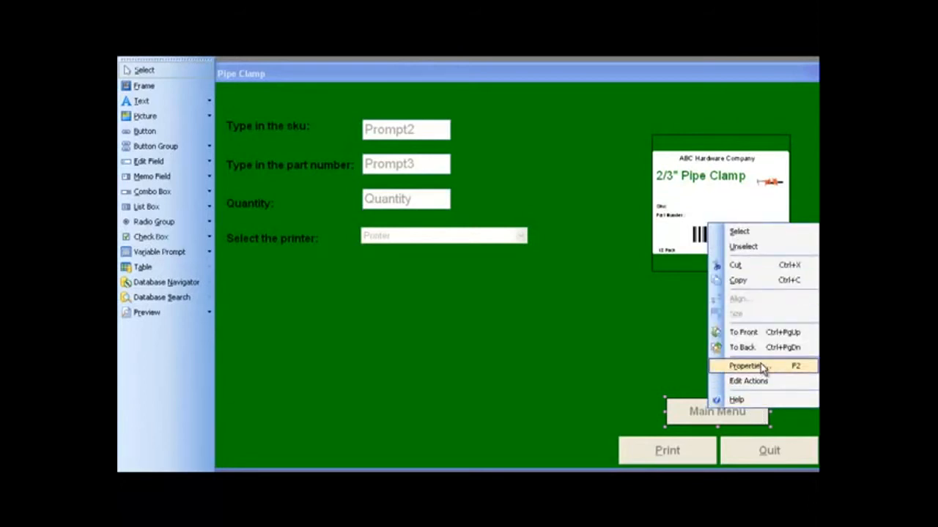
left_click(760, 366)
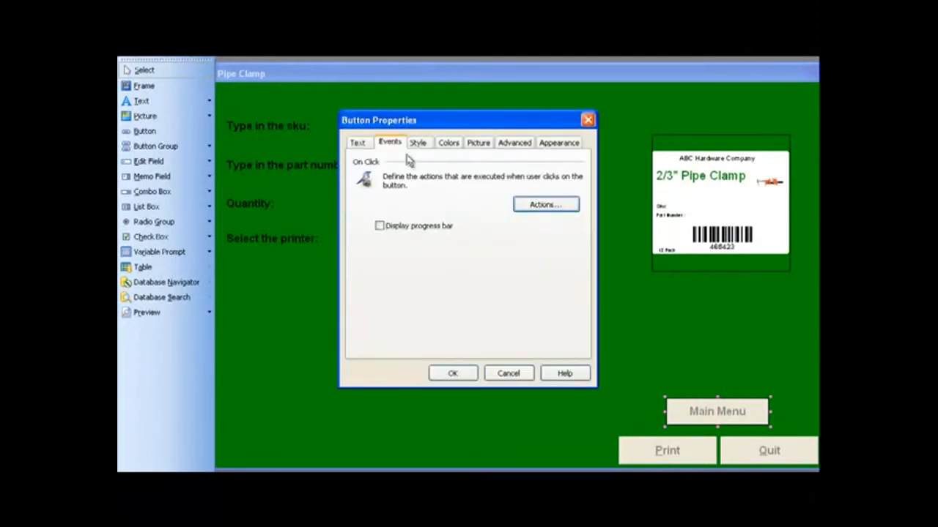
left_click(544, 205)
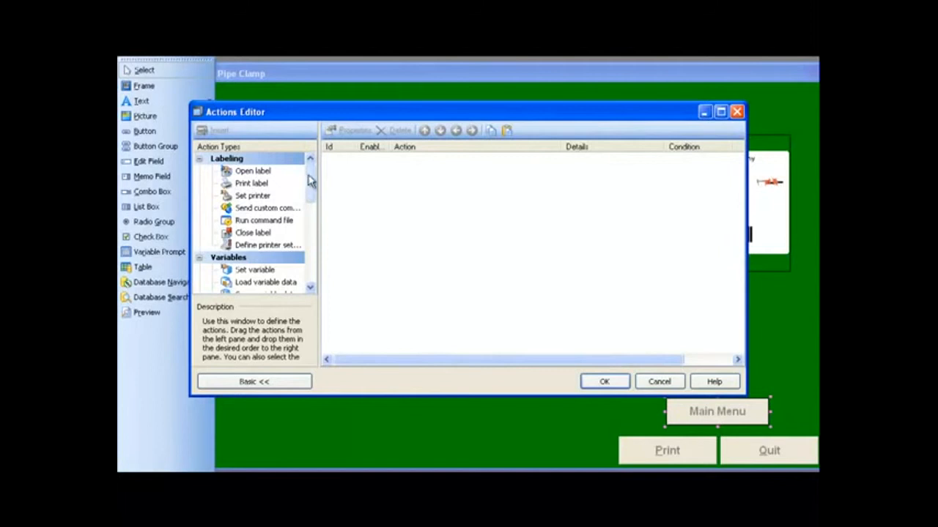
- Add an Open another form action with mainmenu from the ABC Hardware folder to the Main Menu button's click event
left_click_drag(309, 180, 310, 272)
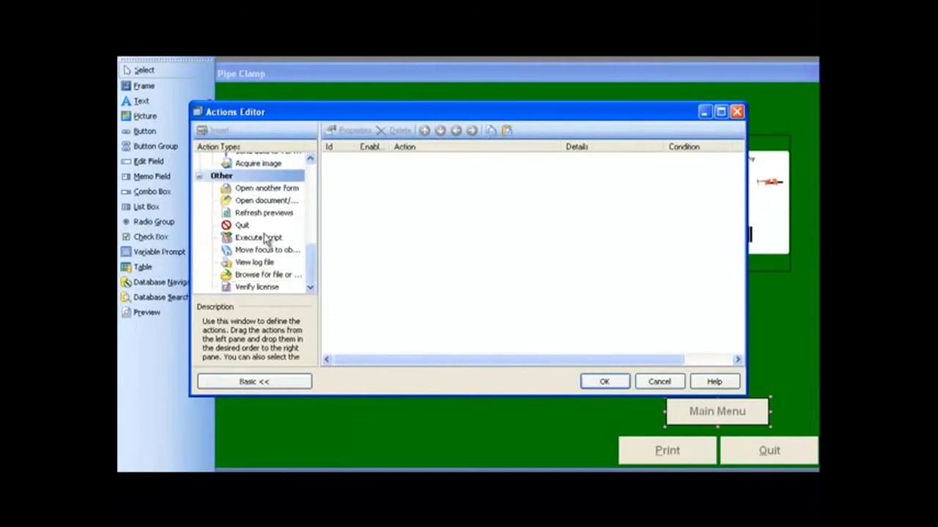
left_click(268, 189)
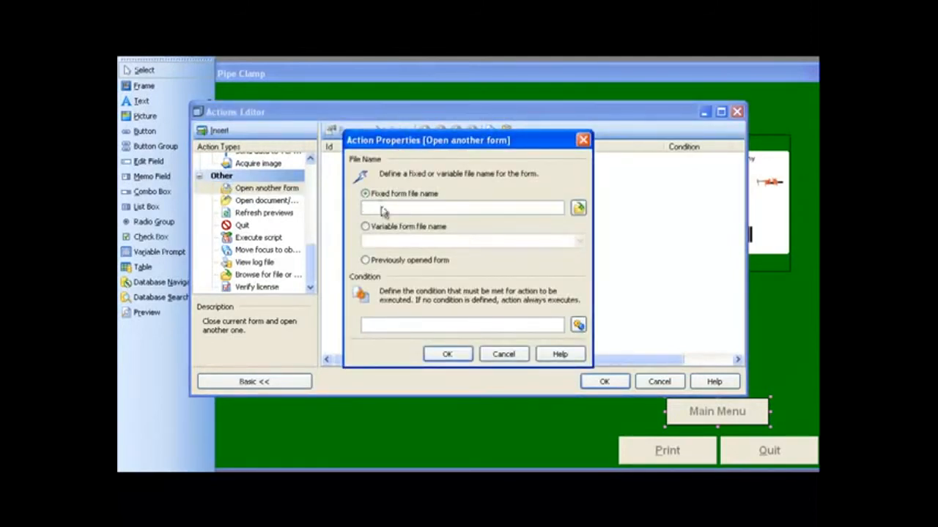
left_click(576, 206)
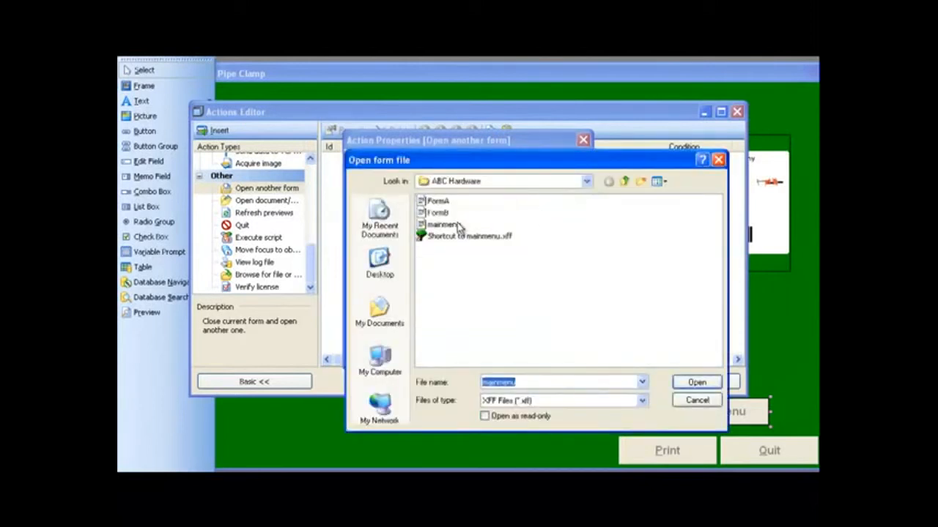
double_click(448, 226)
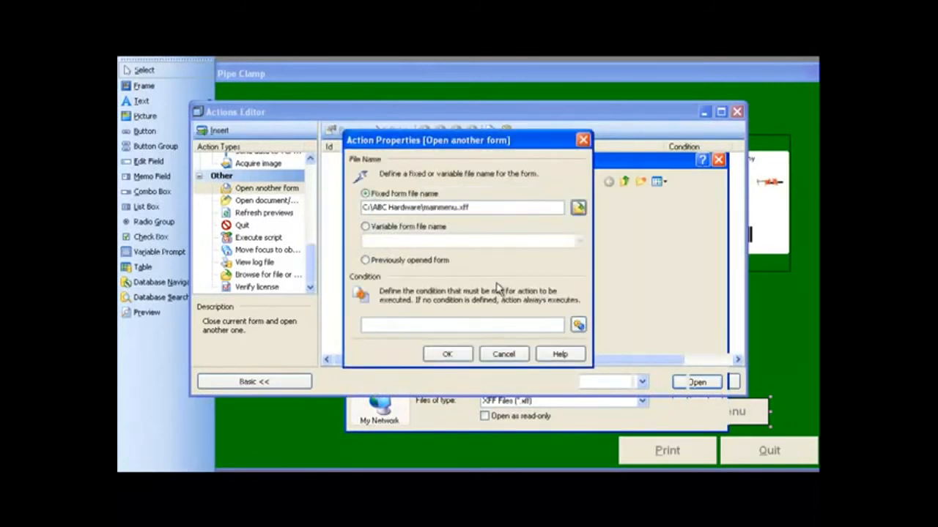
left_click(447, 354)
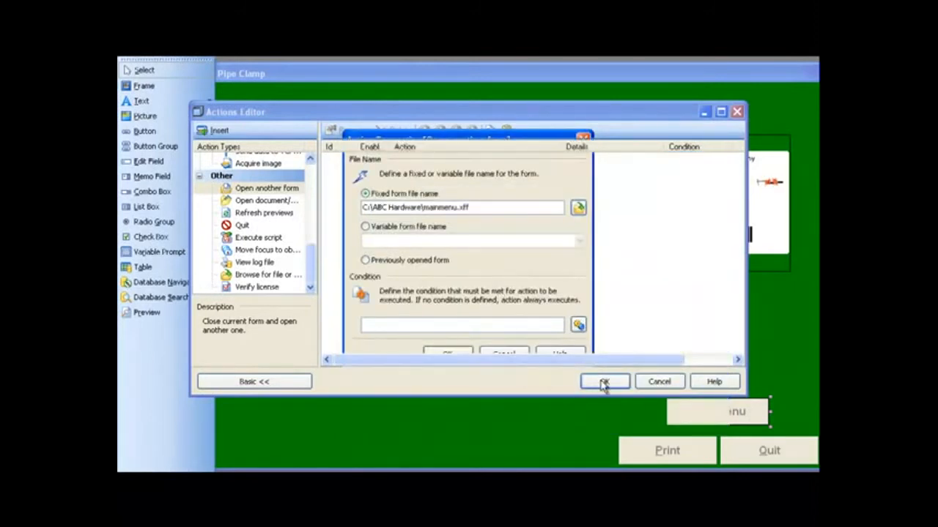
left_click(603, 382)
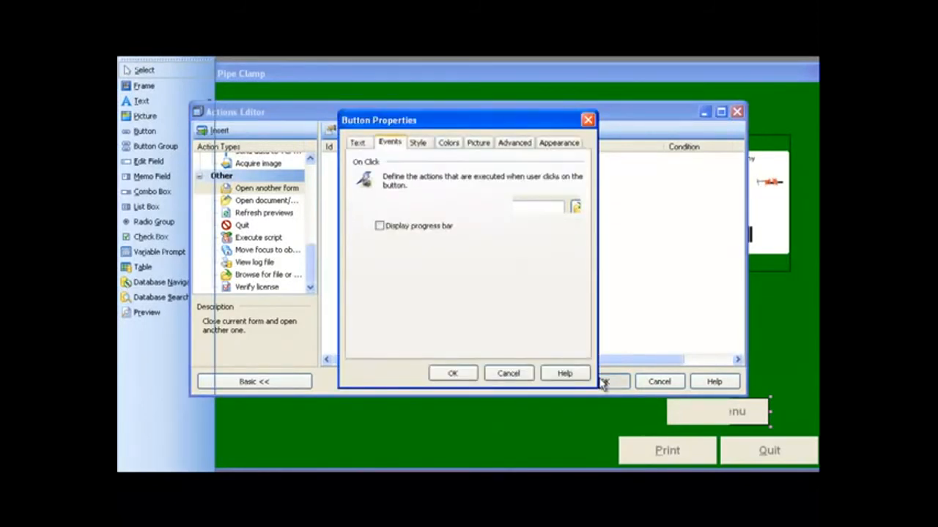
left_click(454, 374)
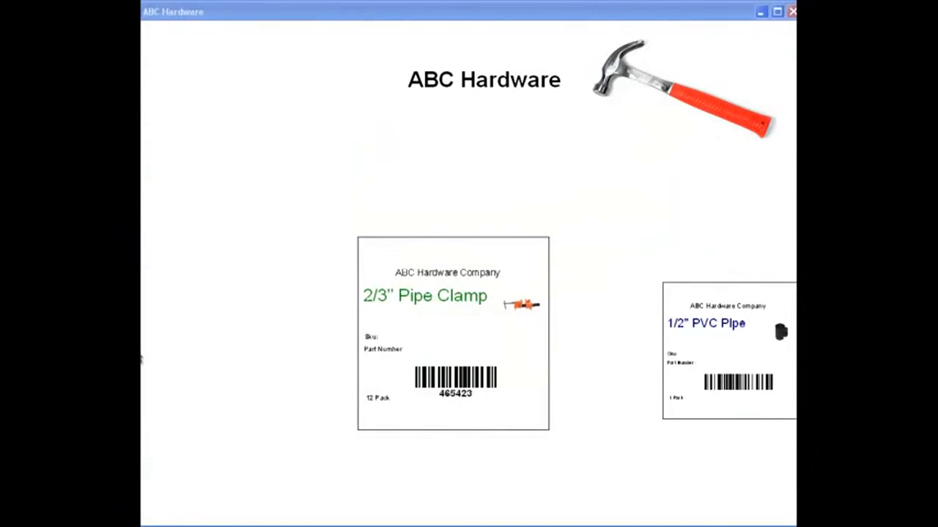
- Test the links between the running forms by opening Pipe Clamp, returning to the main menu and opening PVC Pipe
left_click(443, 345)
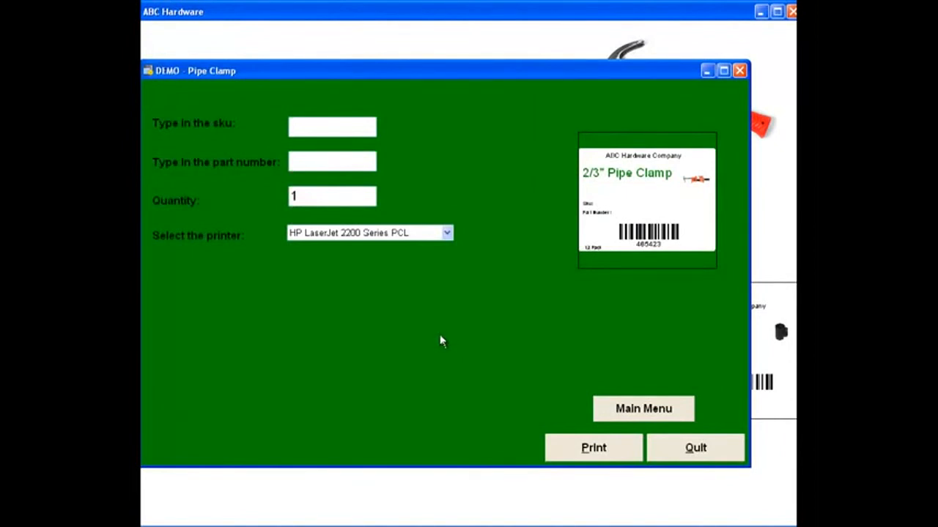
left_click(625, 408)
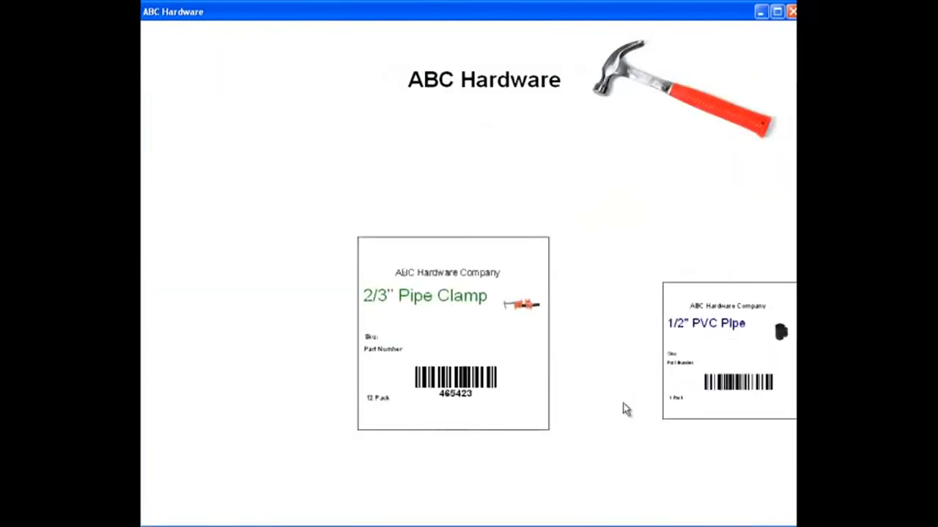
left_click(722, 377)
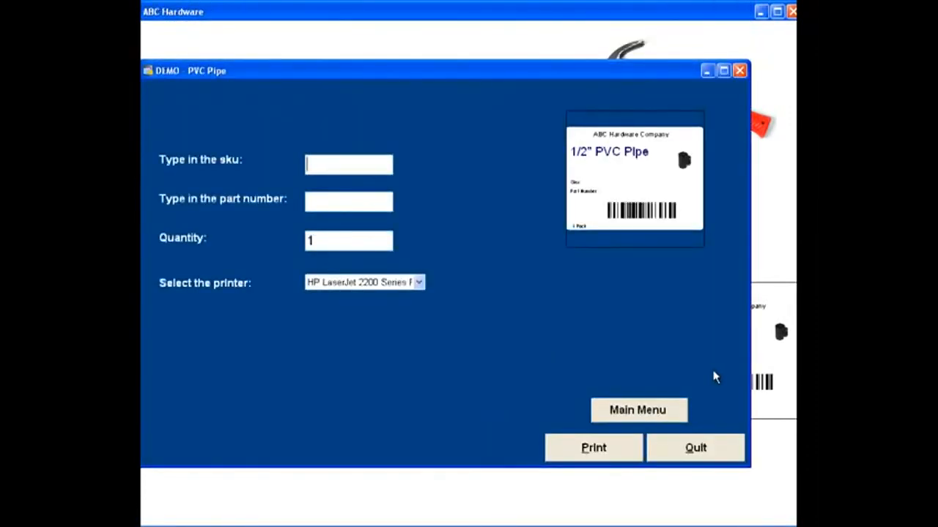
- Fill in the PVC Pipe form with sku 1233, part number 23 and quantity 1, and quit the form
type("1233")
key("Tab")
type("23")
key("Tab")
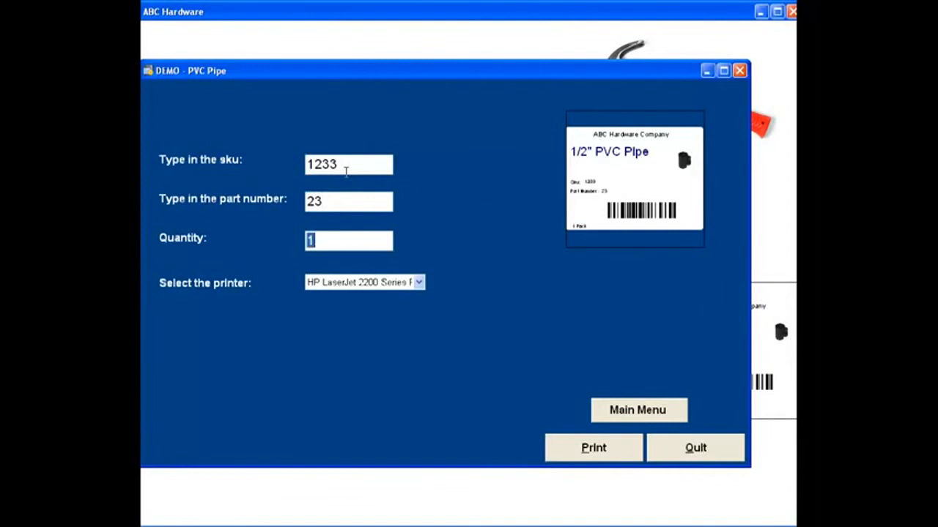
type("1")
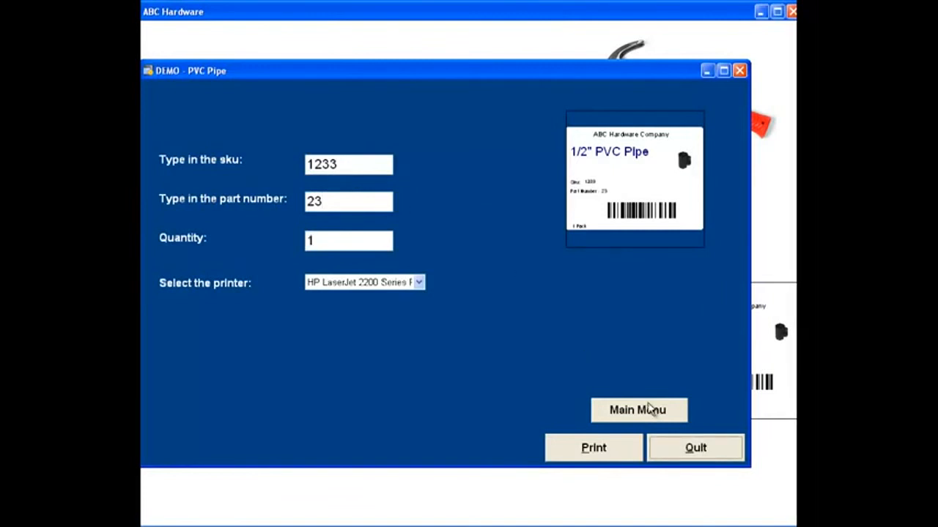
left_click(675, 450)
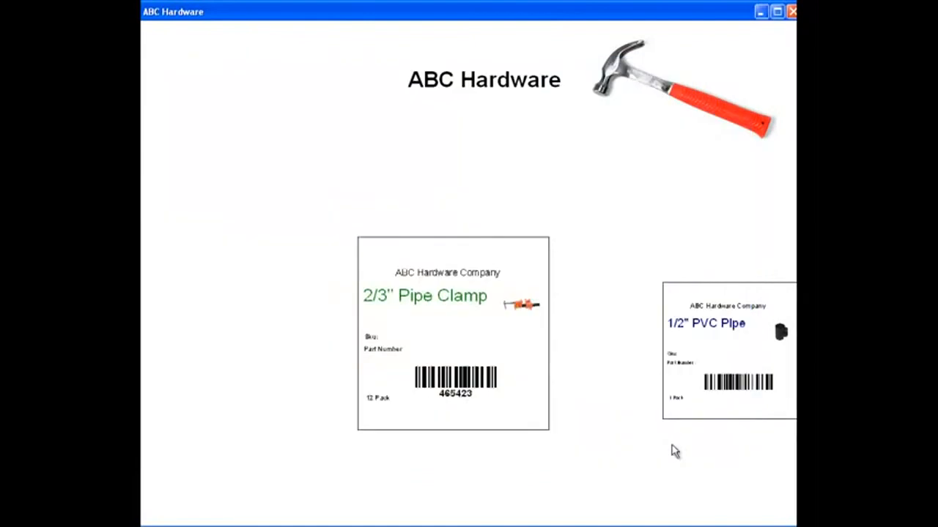